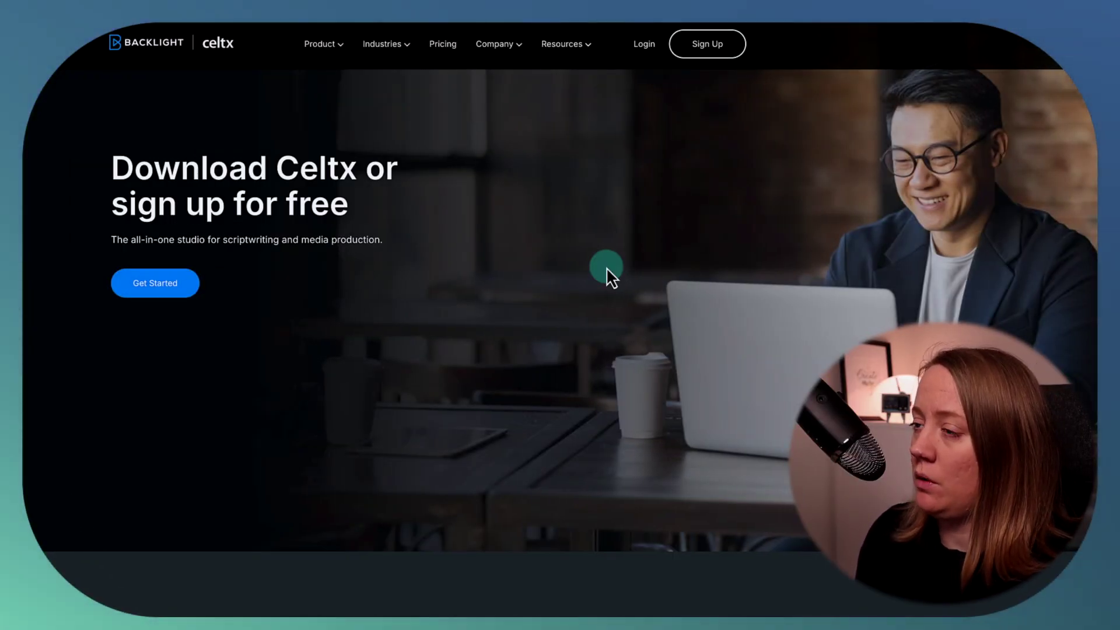
# Review the cloud version and mobile download options on the Celtx download page.
pyautogui.scroll(-8, 606, 269)
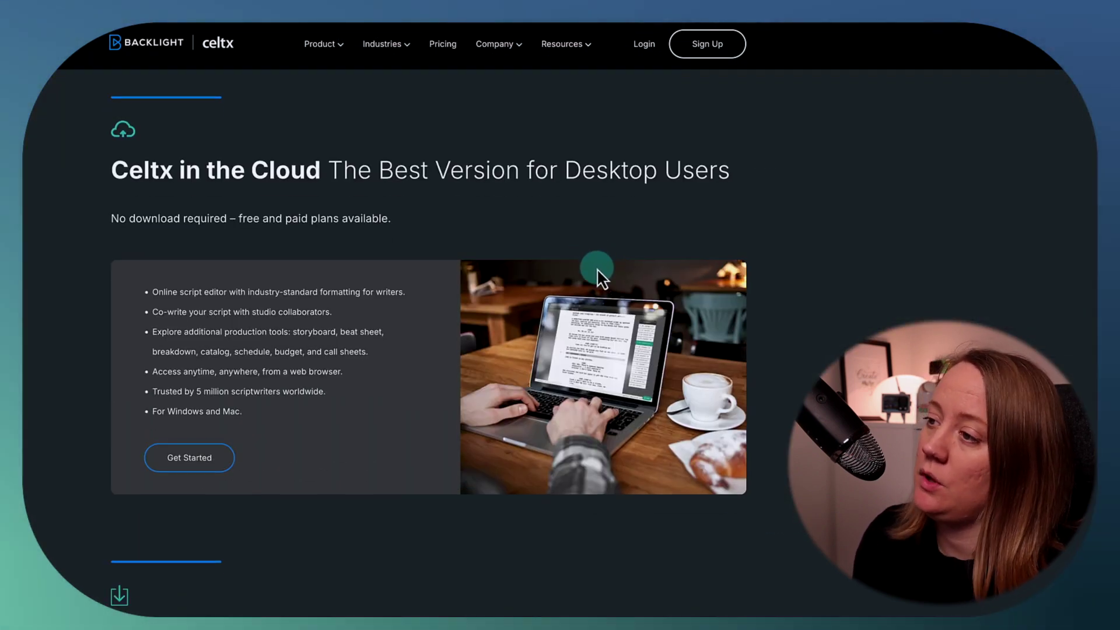
pyautogui.scroll(-1, 581, 321)
pyautogui.scroll(-1, 580, 322)
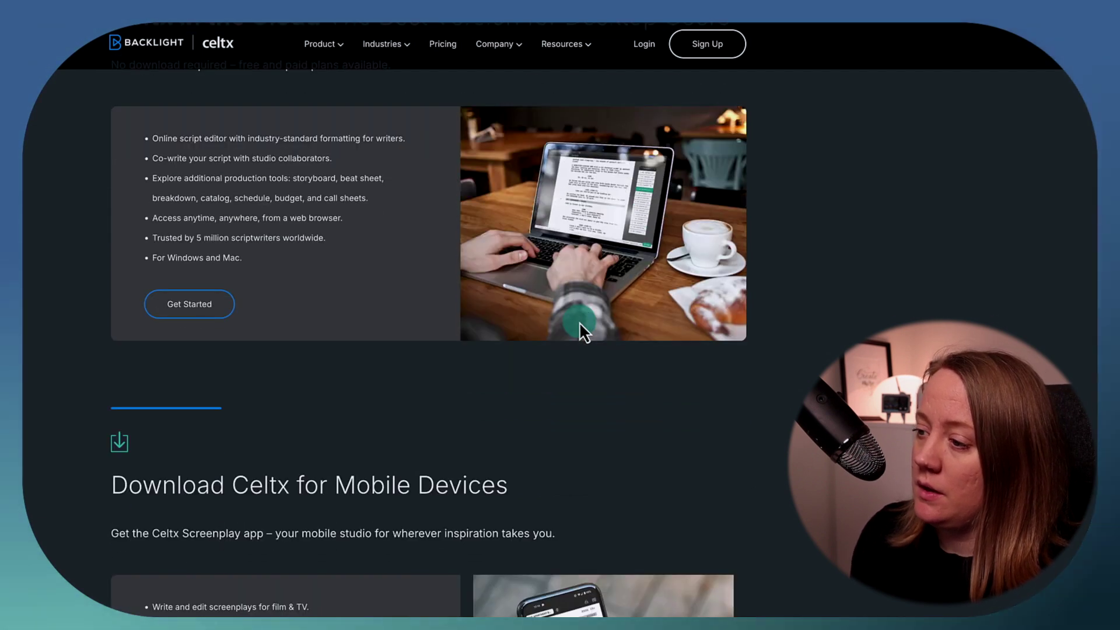
pyautogui.scroll(-1, 520, 370)
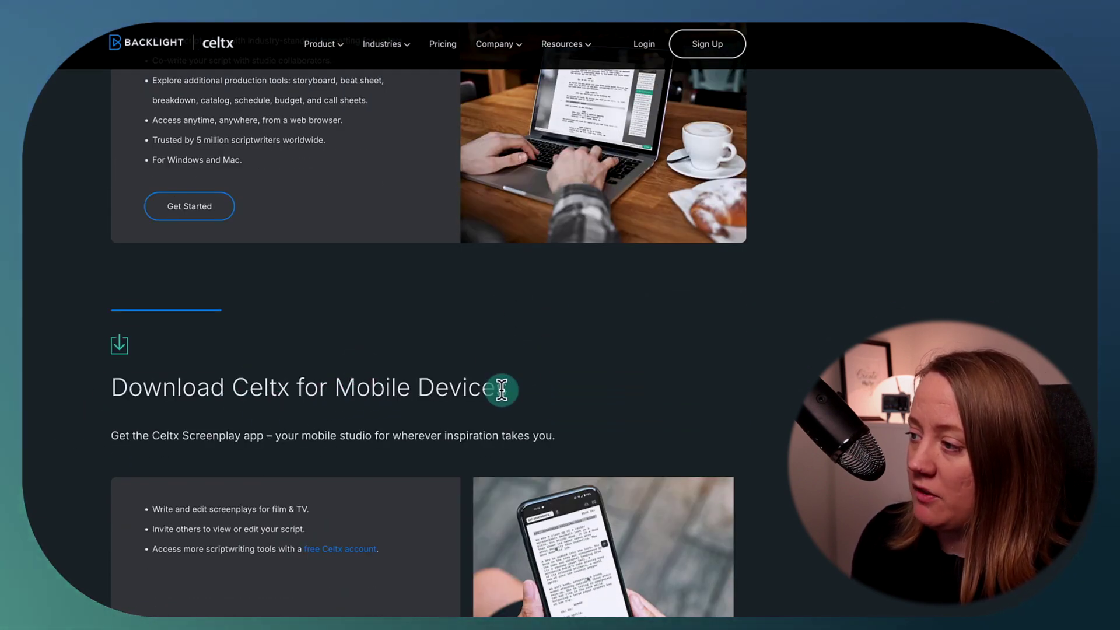
pyautogui.scroll(-3, 588, 381)
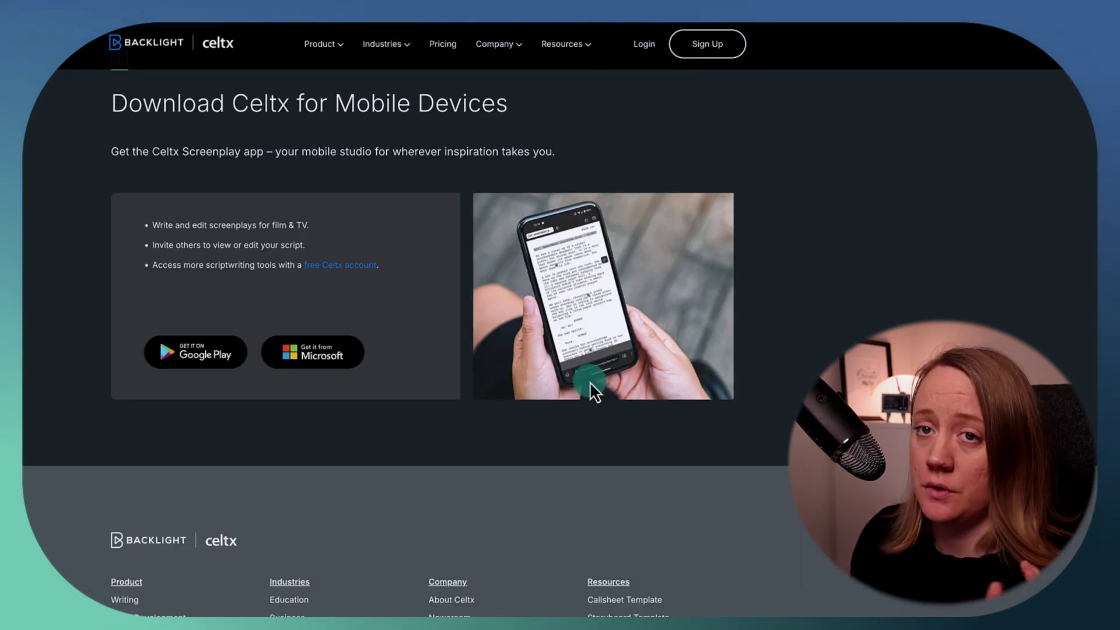
pyautogui.scroll(15, 591, 388)
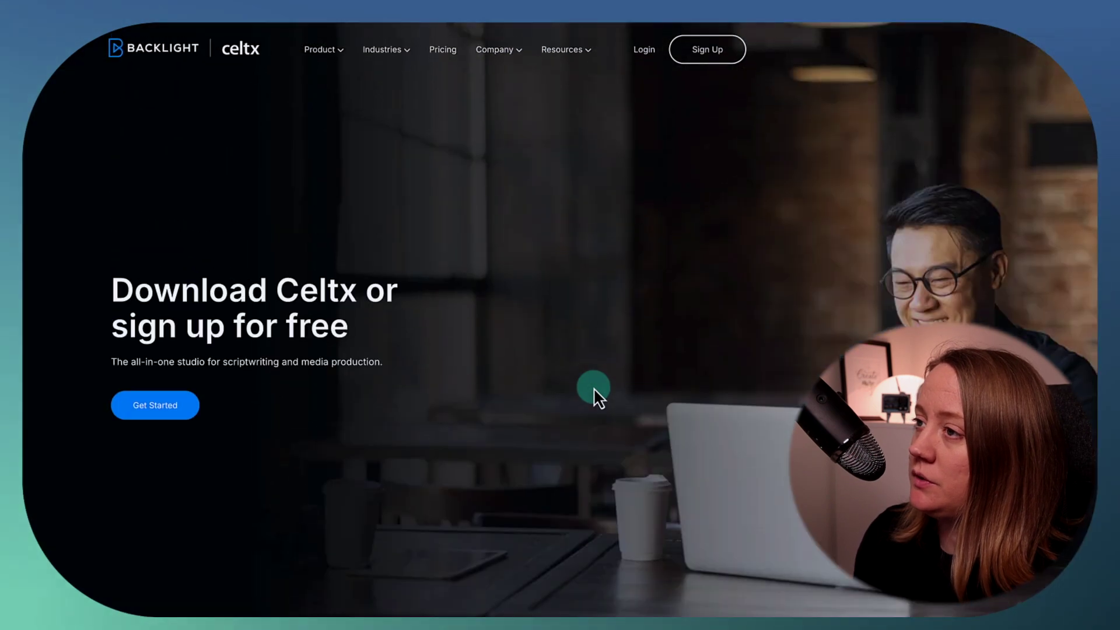
# Log in to the studio and create a Film & TV project named "My script".
pyautogui.click(645, 57)
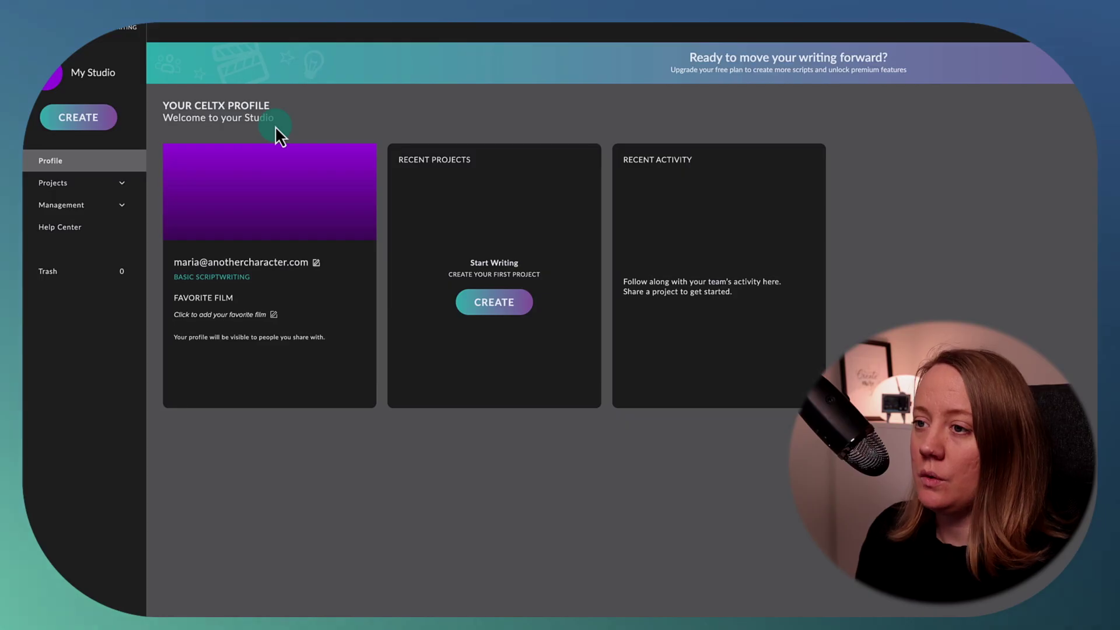
pyautogui.click(87, 127)
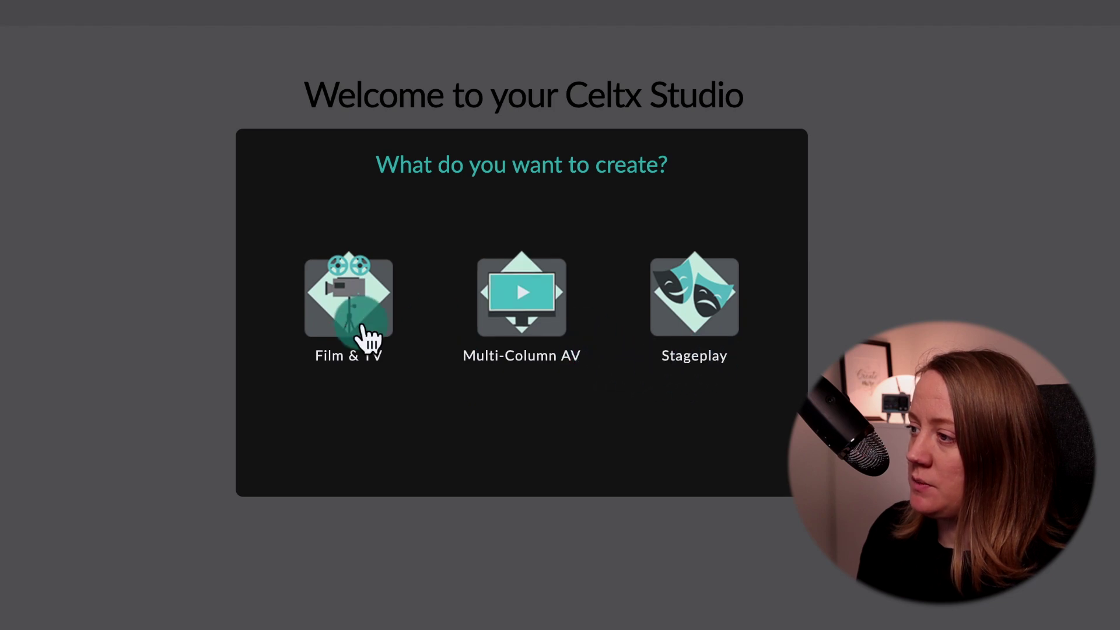
pyautogui.click(348, 333)
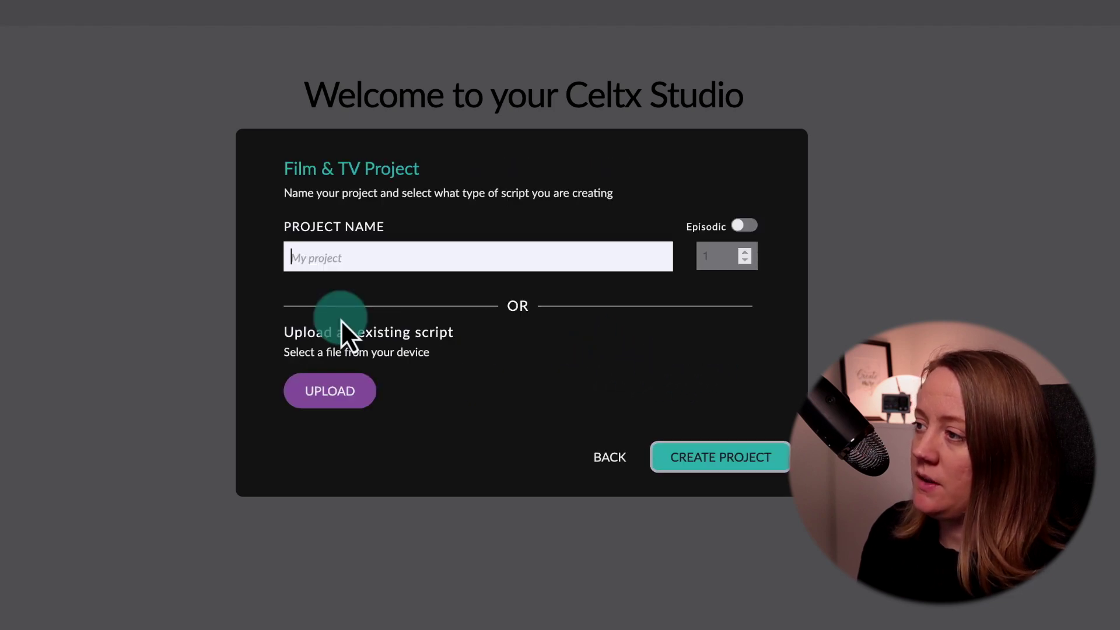
pyautogui.click(416, 259)
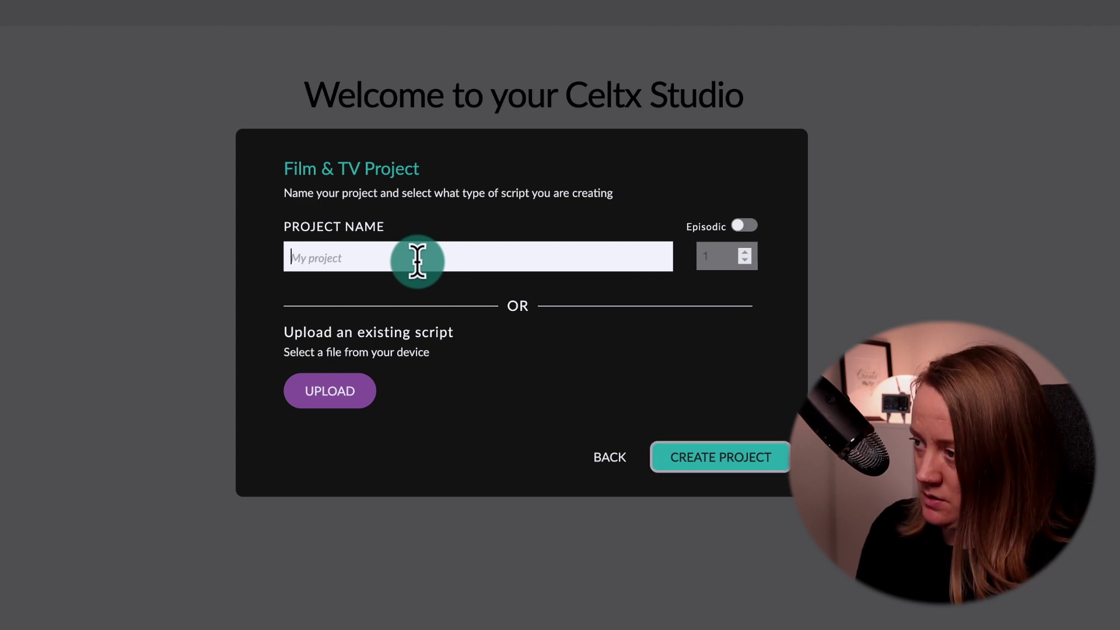
pyautogui.write('M')
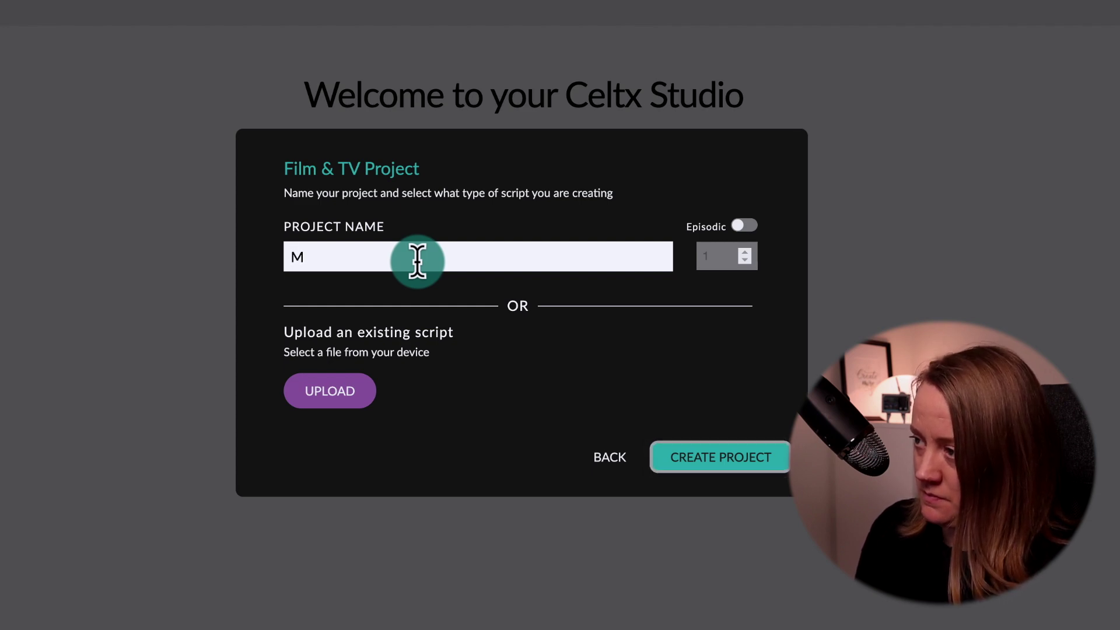
pyautogui.write('y script')
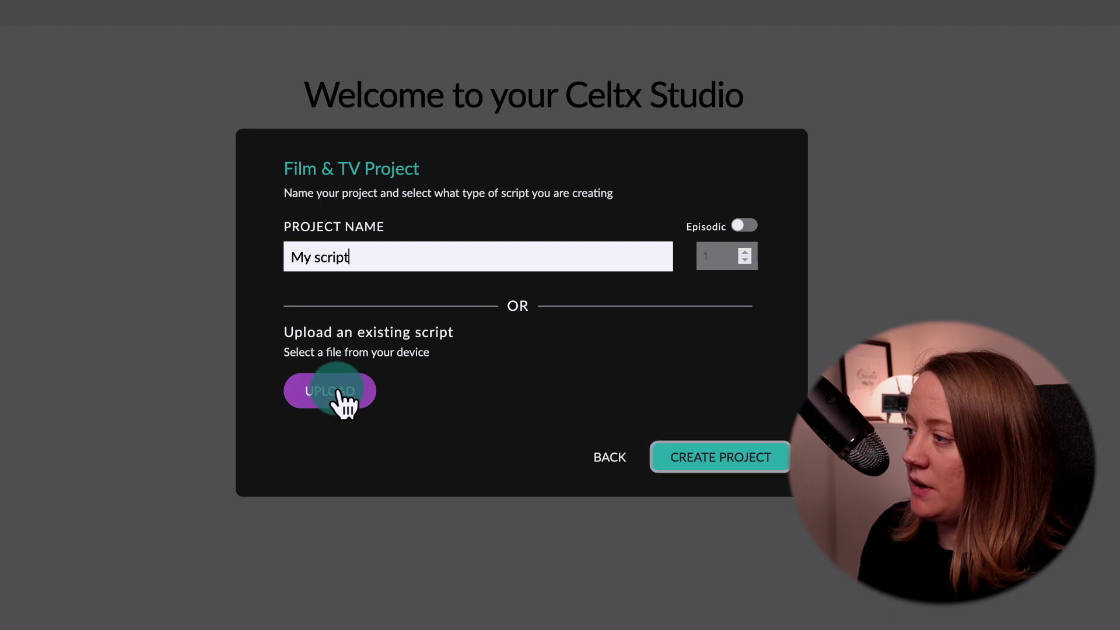
pyautogui.click(749, 442)
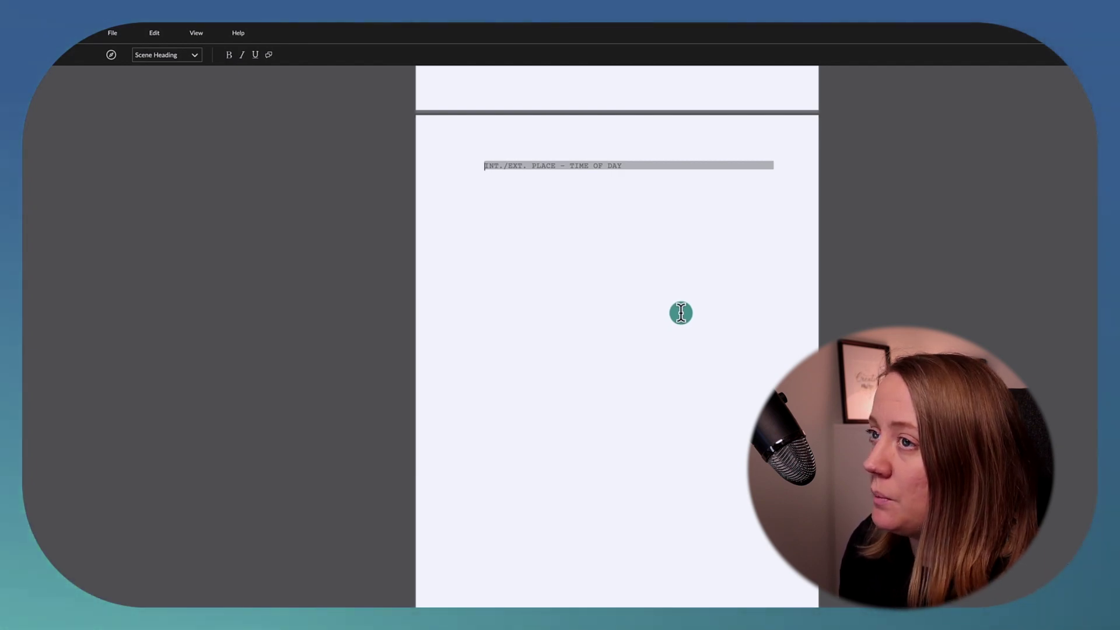
# Fill in the title page with the title "My script", the byline "by" and the author's name.
pyautogui.scroll(8, 681, 318)
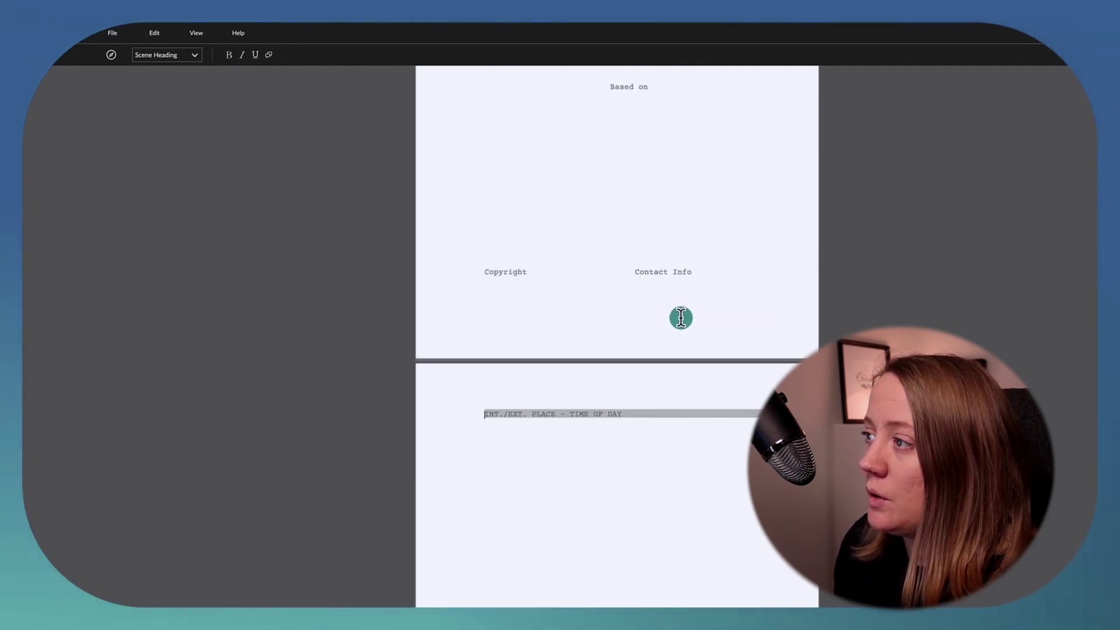
pyautogui.click(626, 229)
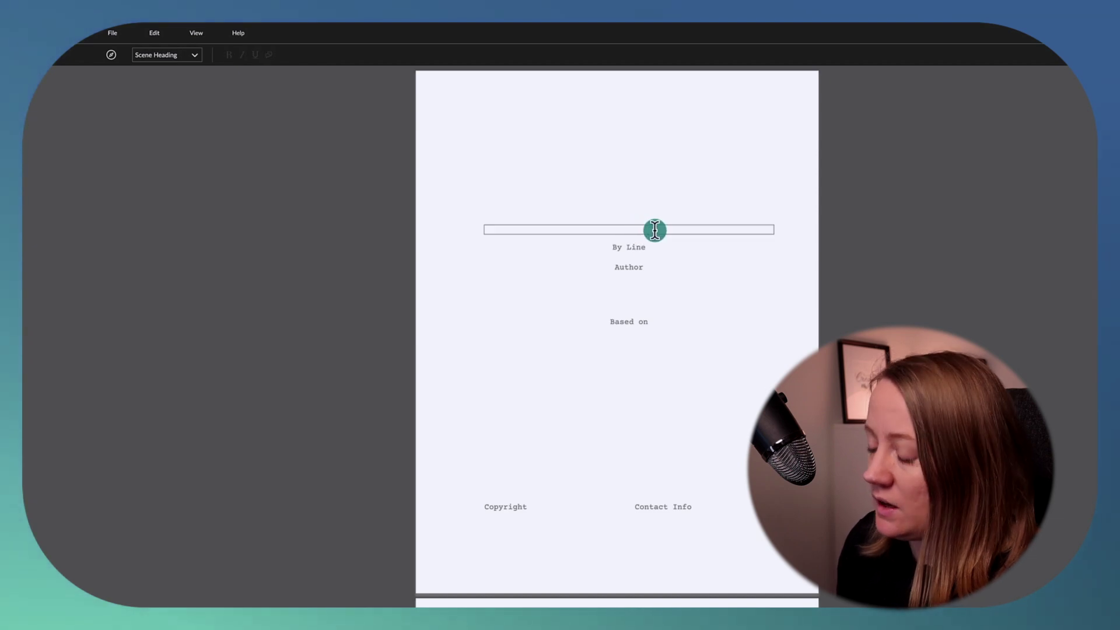
pyautogui.write('My scri')
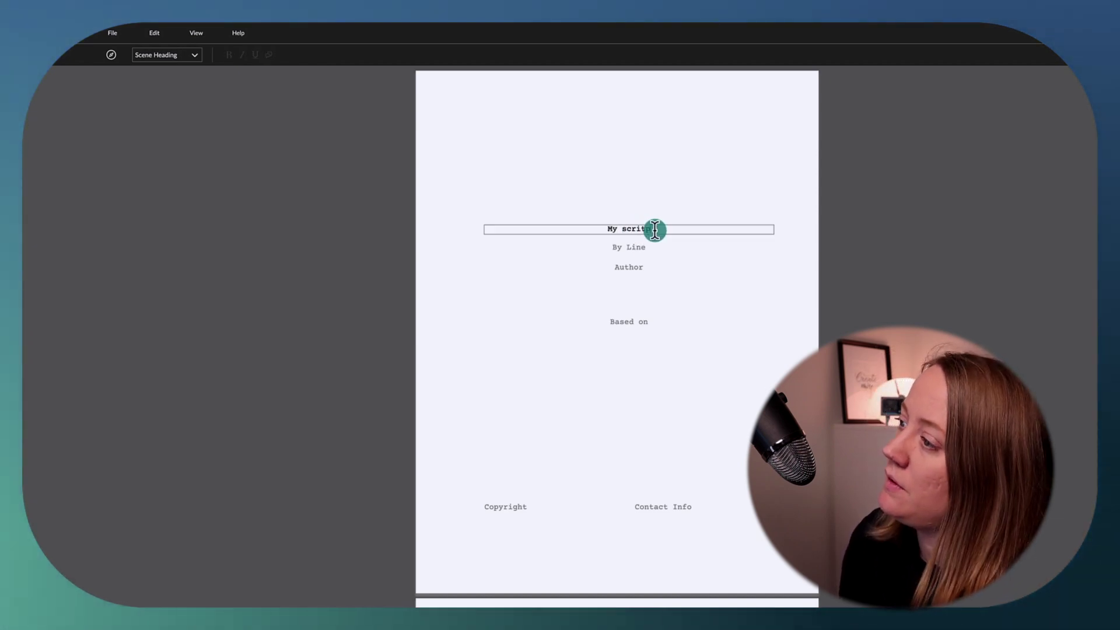
pyautogui.write('pt')
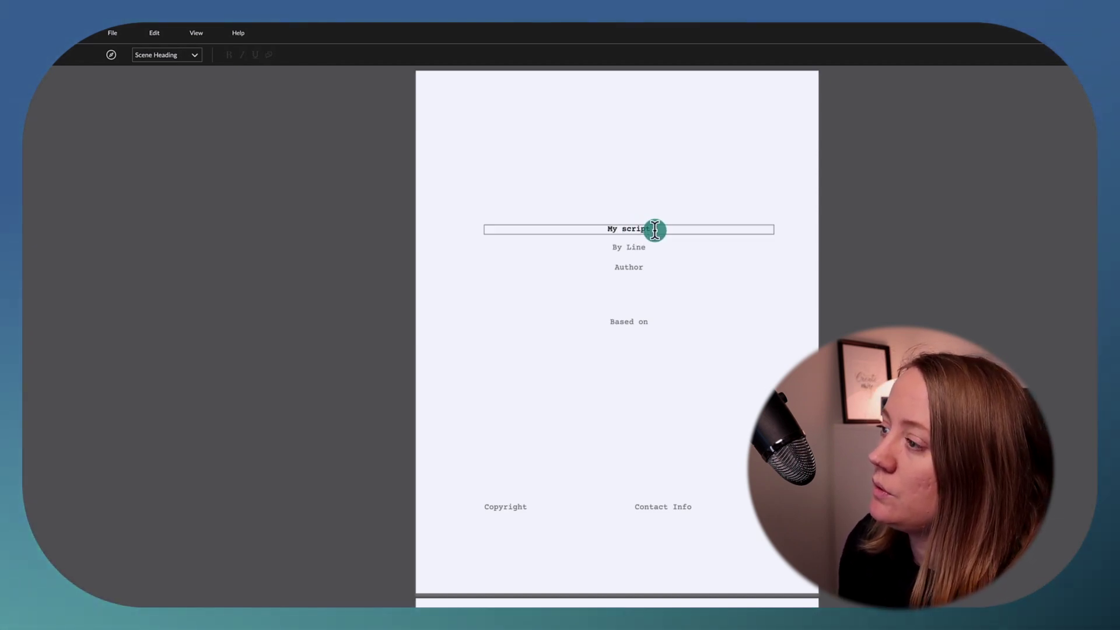
pyautogui.click(637, 245)
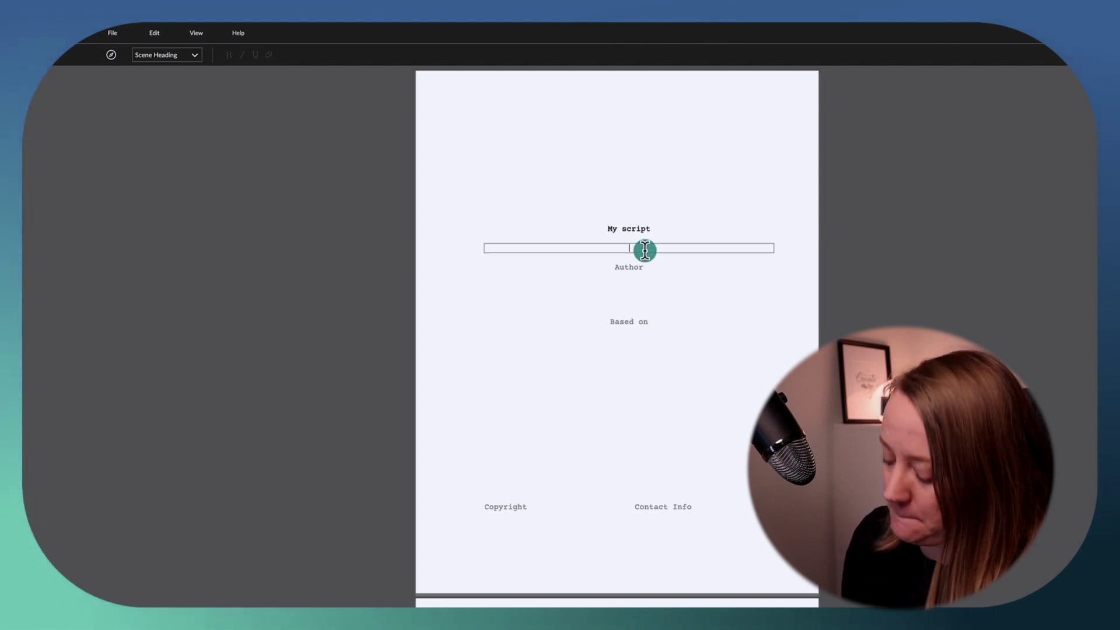
pyautogui.click(636, 268)
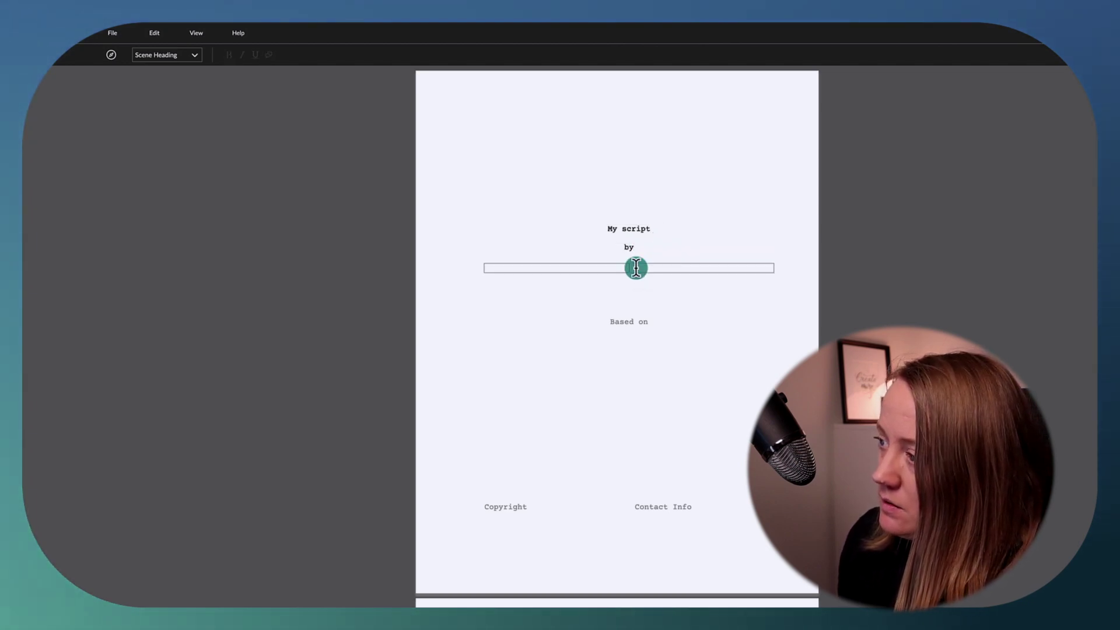
pyautogui.write('Maria')
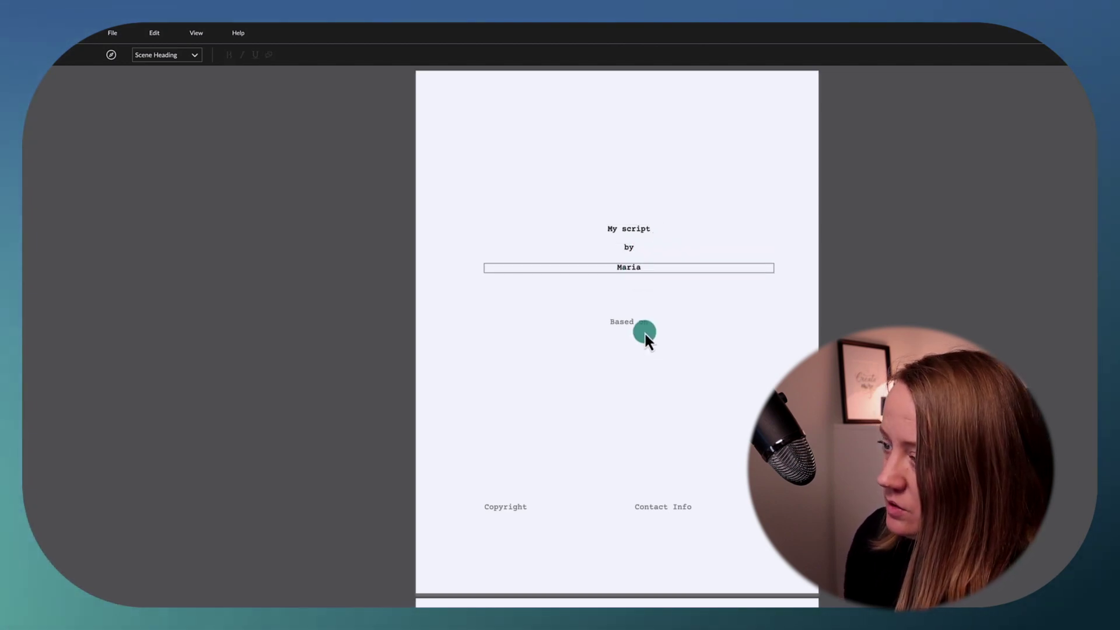
pyautogui.press('Return')
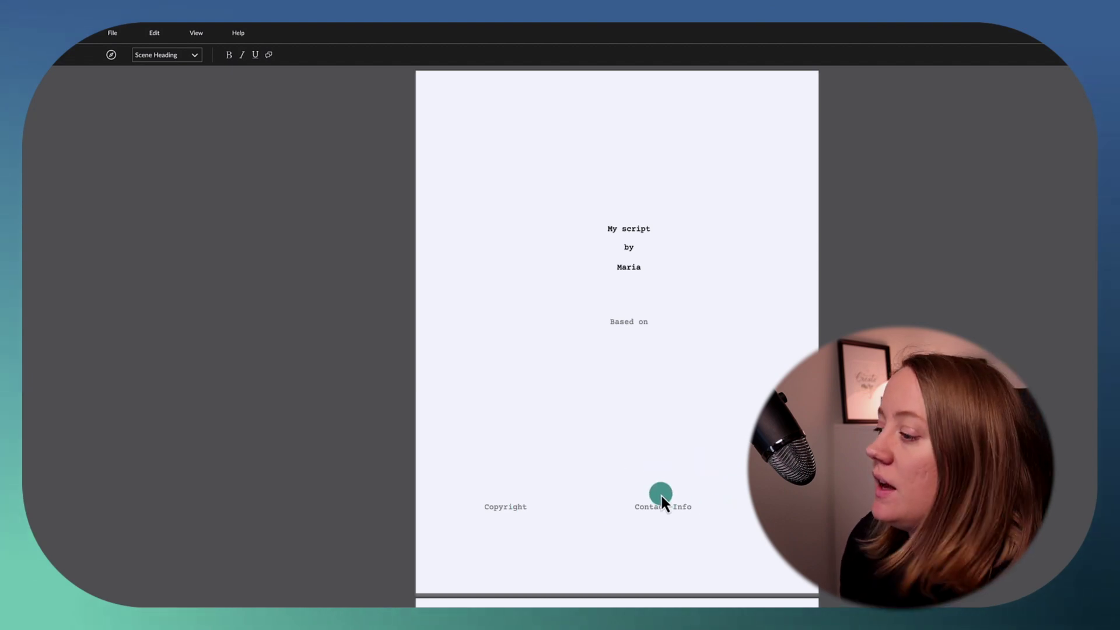
# Write the scene heading "INT. HOUSE - NIGHT" on the first script page.
pyautogui.scroll(-4, 663, 497)
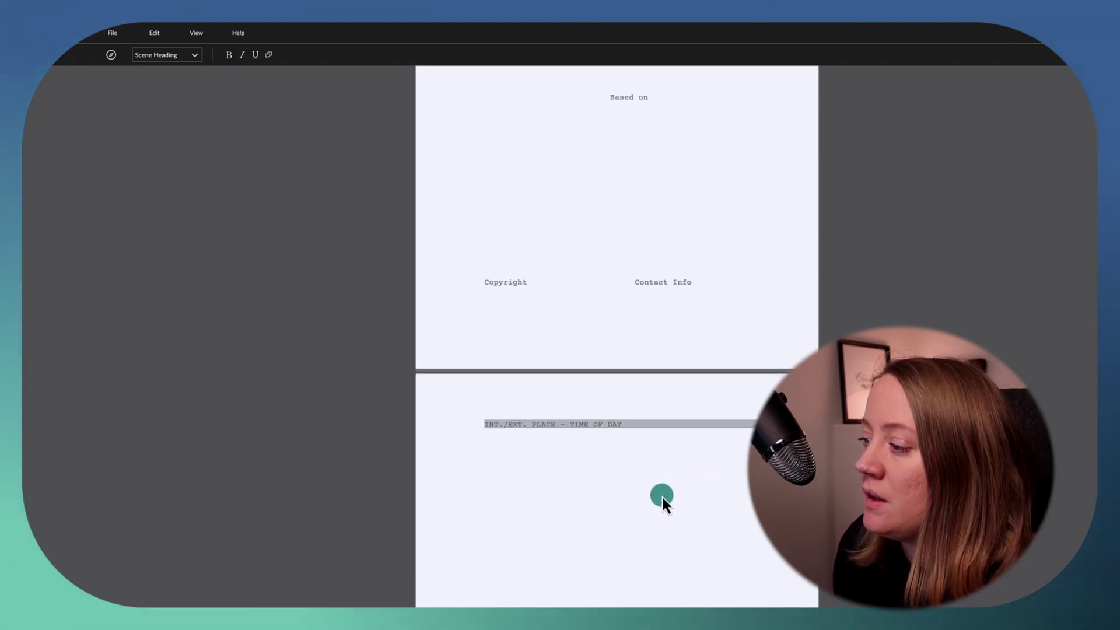
pyautogui.scroll(-3, 662, 495)
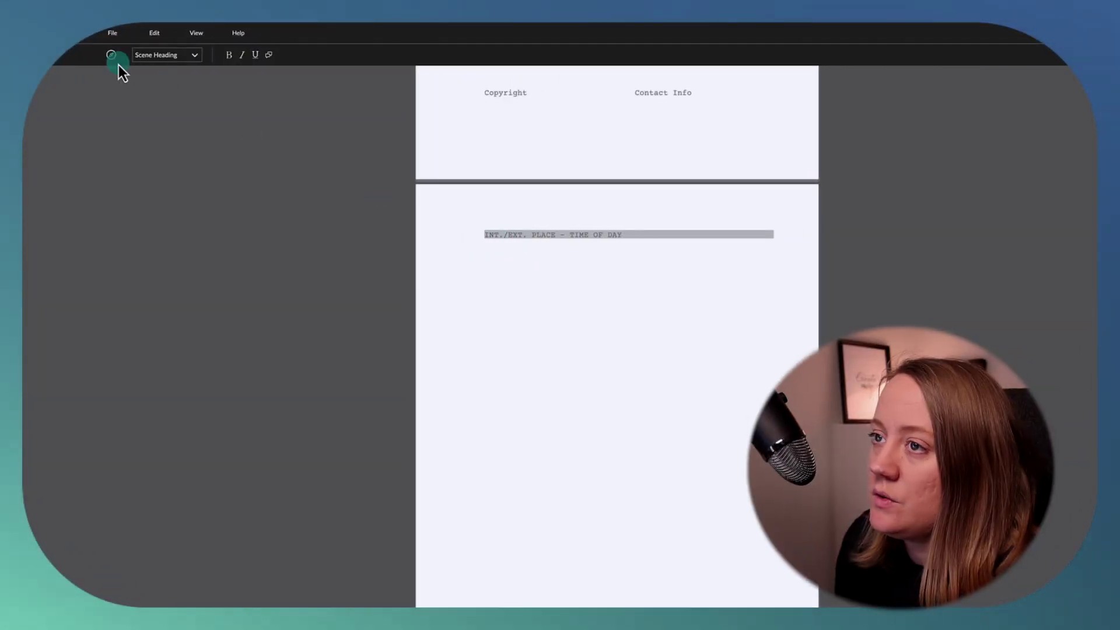
pyautogui.click(195, 56)
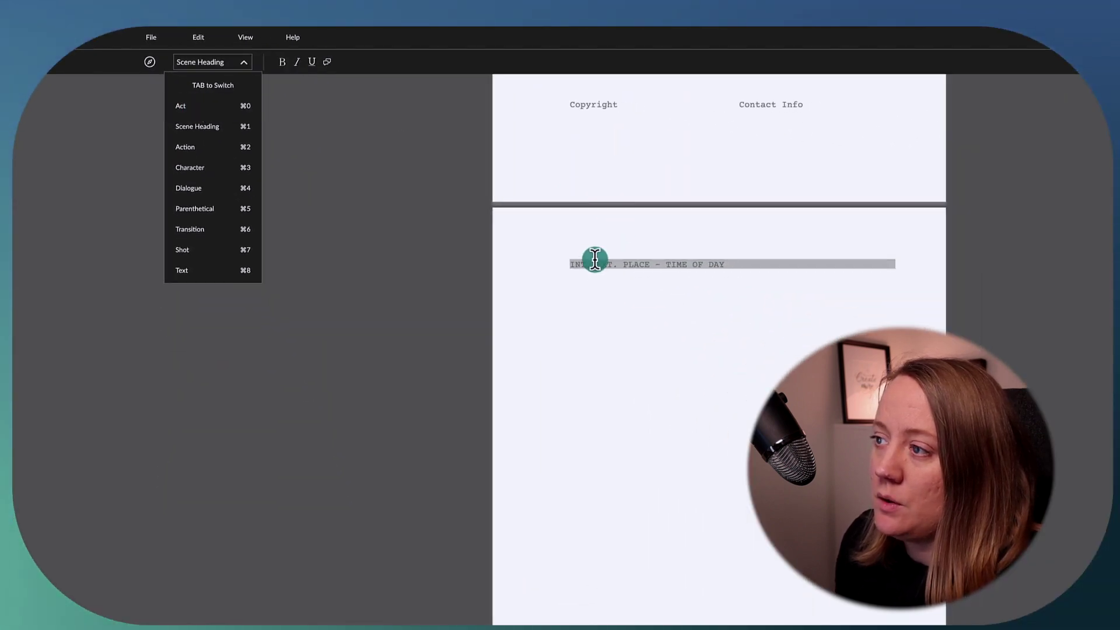
pyautogui.click(594, 260)
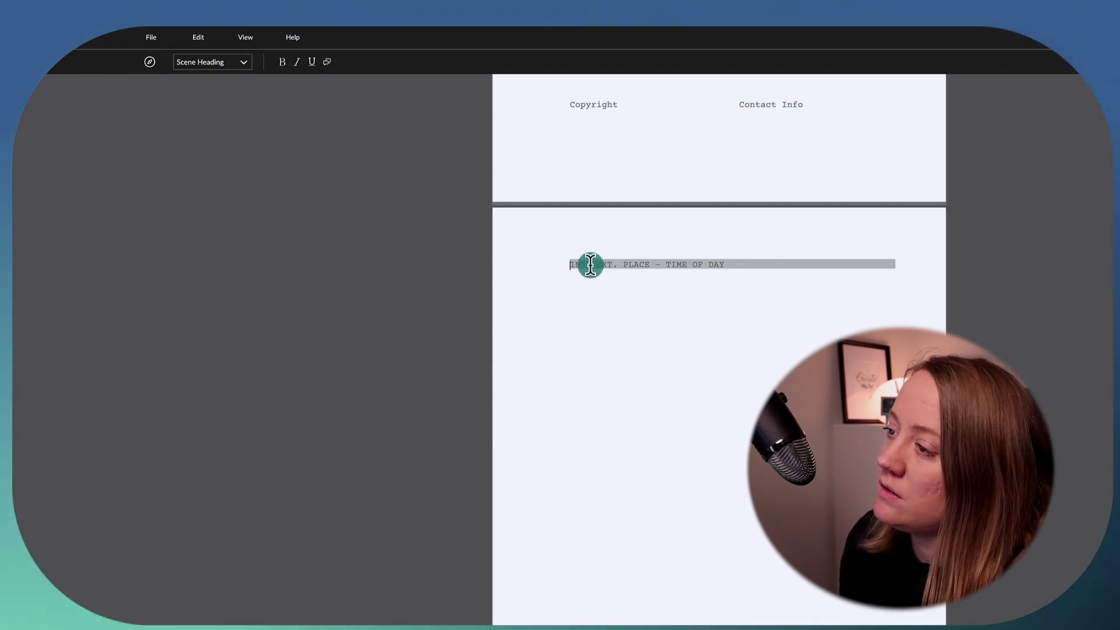
pyautogui.write('INT. HOUSE - NIGHT')
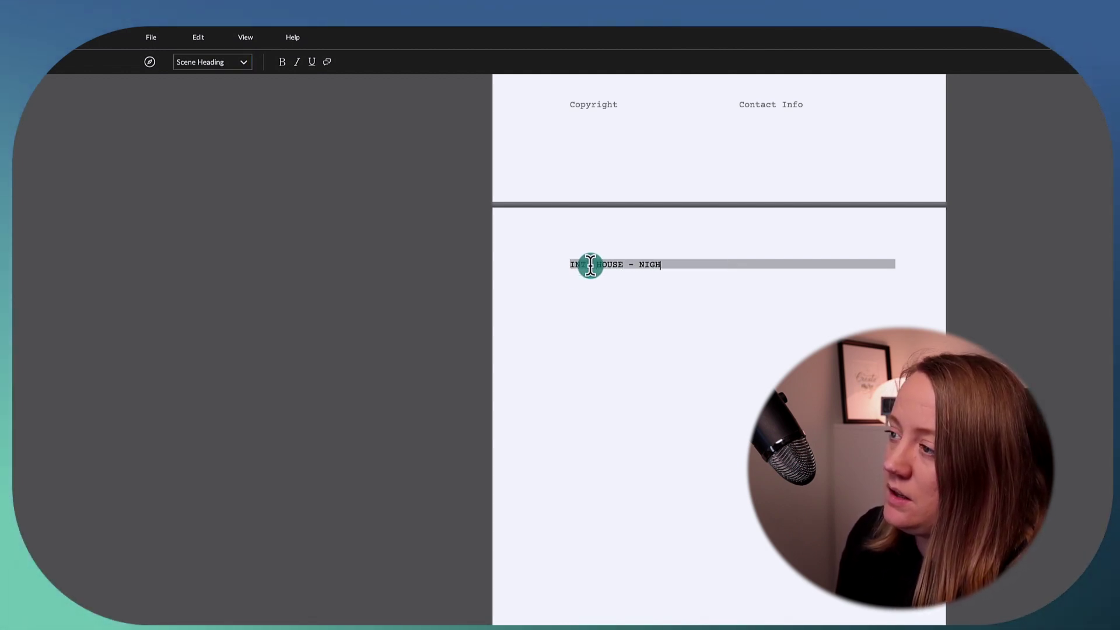
pyautogui.press('Return')
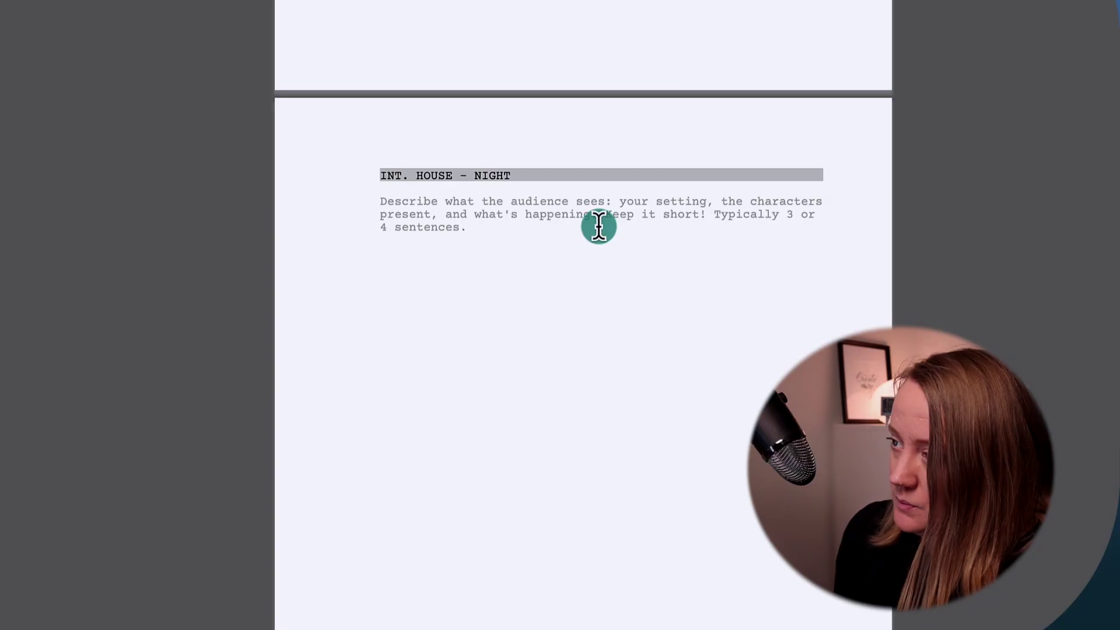
# Write the action line "Dark wood floor. Quiet." below the scene heading.
pyautogui.write('Dark')
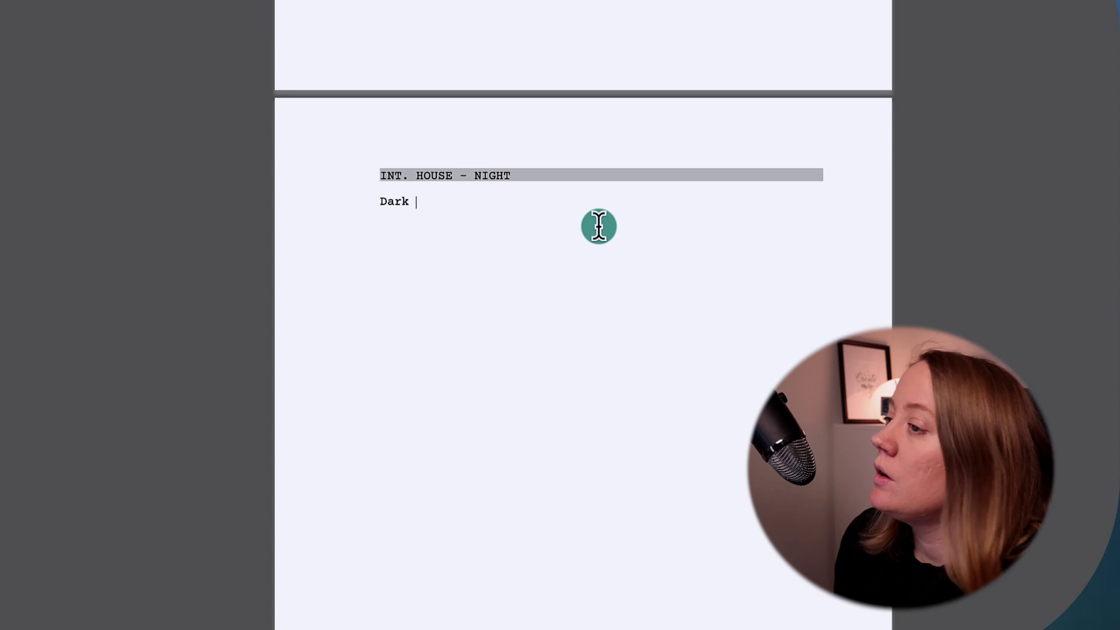
pyautogui.write(' wood floor. Quiet.')
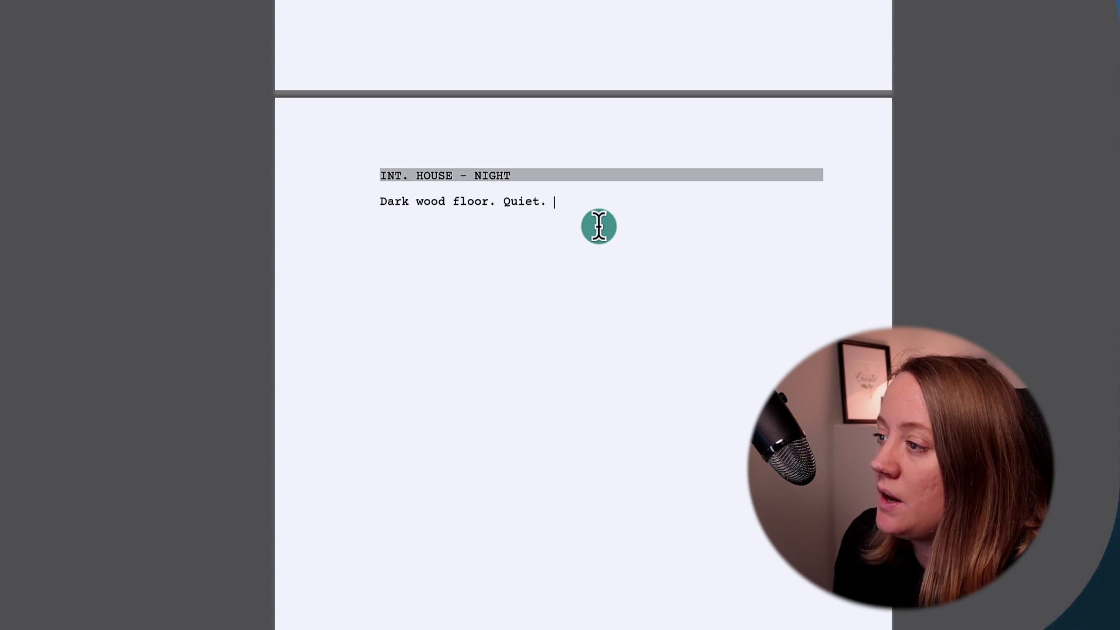
pyautogui.press('Return')
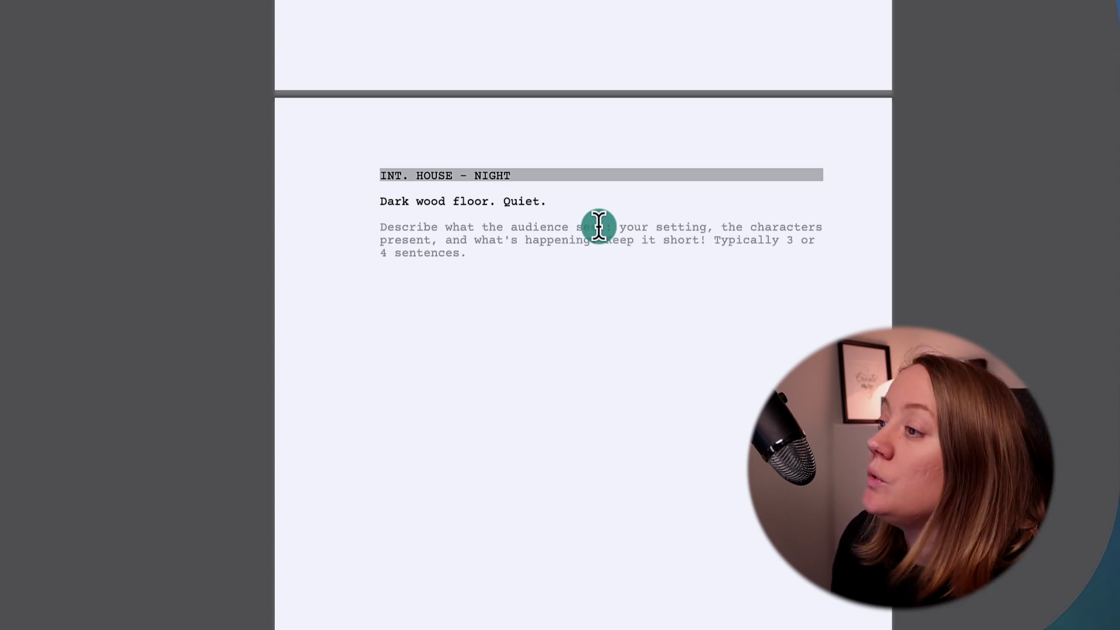
# Add a character cue with the character's name and the dialogue "Anyone there?" below the action line.
pyautogui.press('Tab')
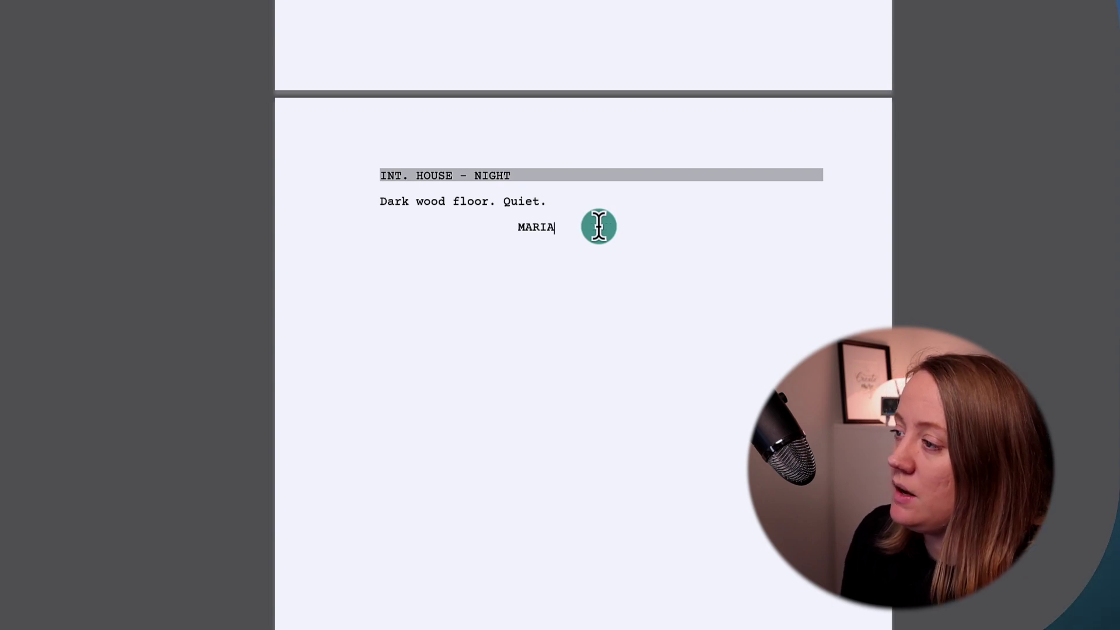
pyautogui.press('Return')
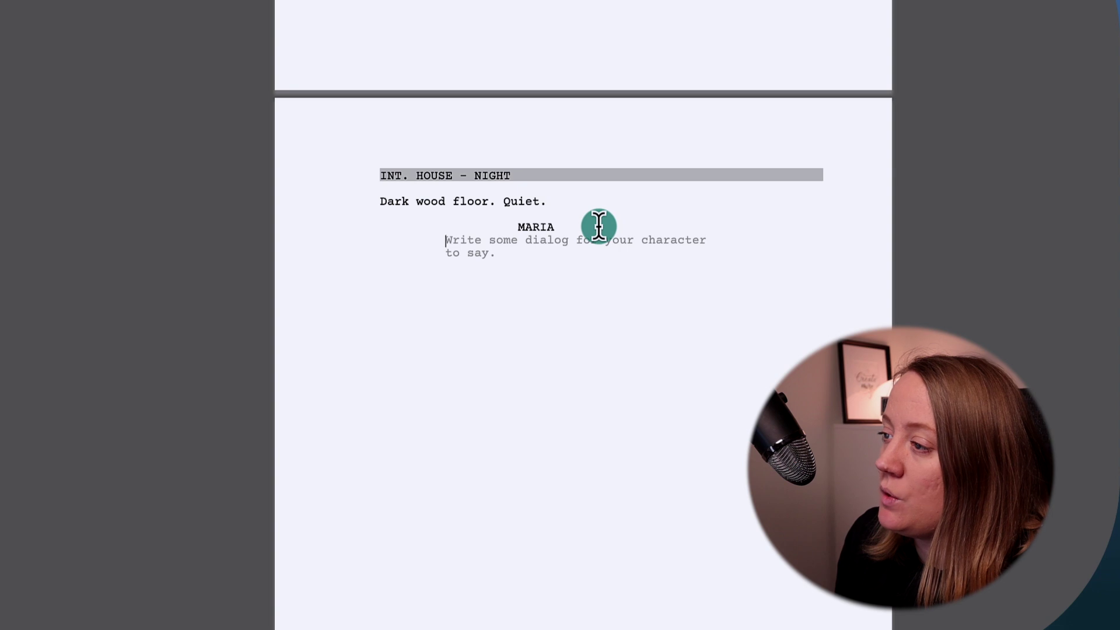
pyautogui.write('Anyone there?')
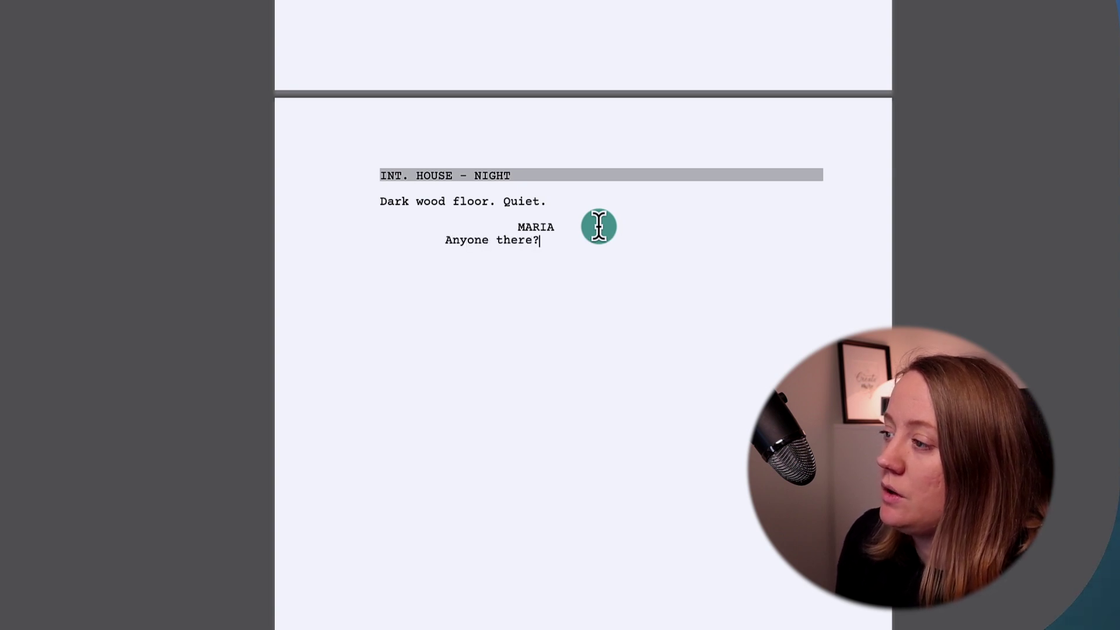
pyautogui.press('Return')
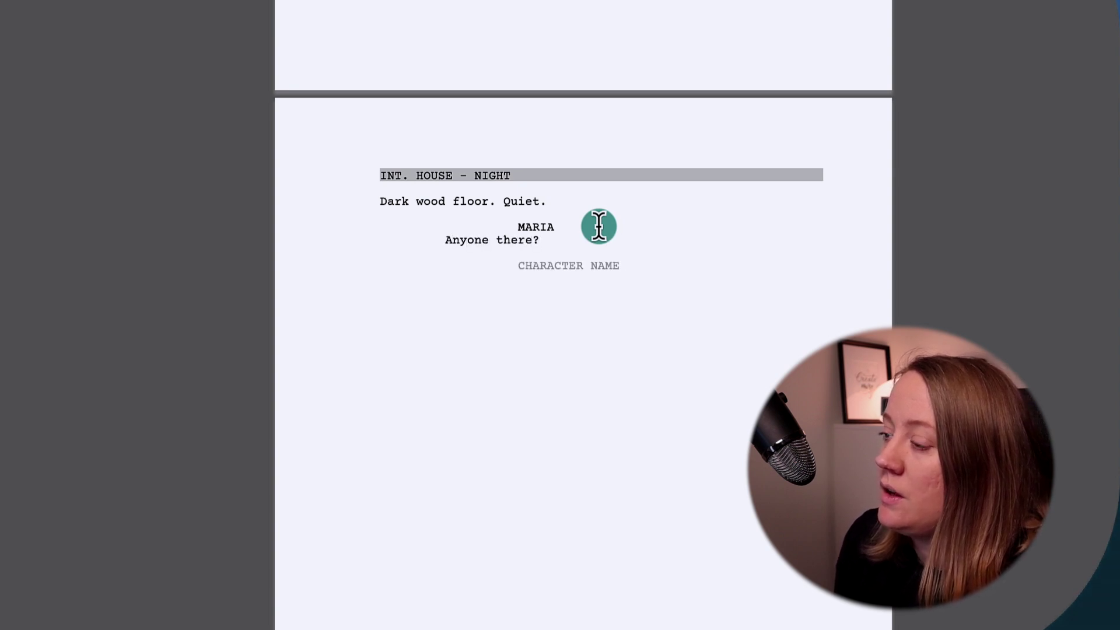
# Insert the parenthetical "(whisper)" between the character name and the dialogue "Anyone there?".
pyautogui.press('BackSpace')
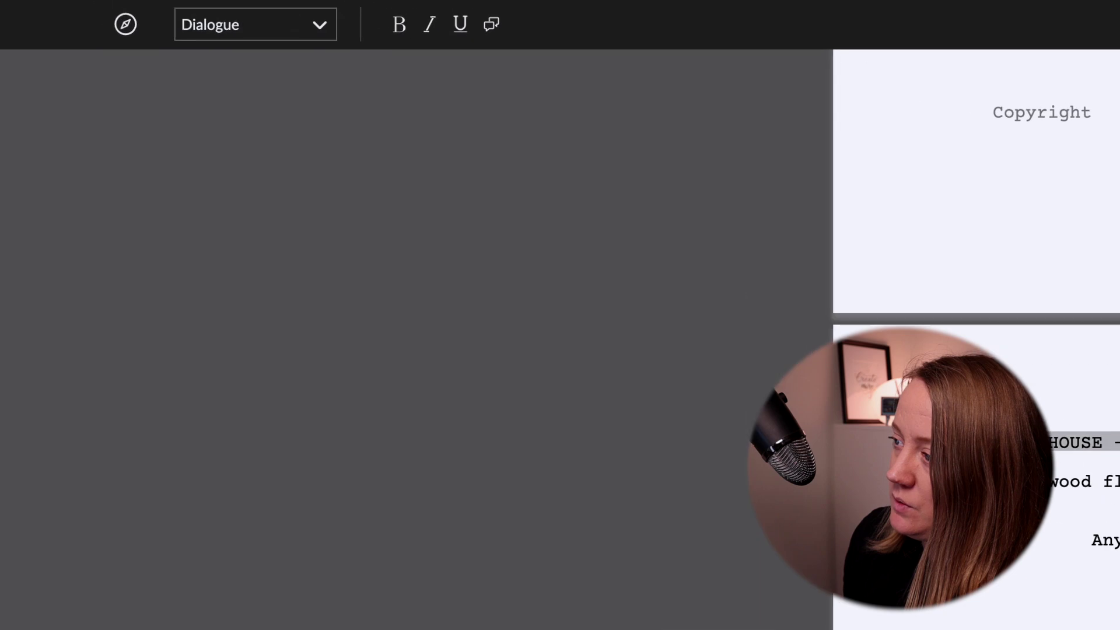
pyautogui.press('Return')
pyautogui.click(320, 31)
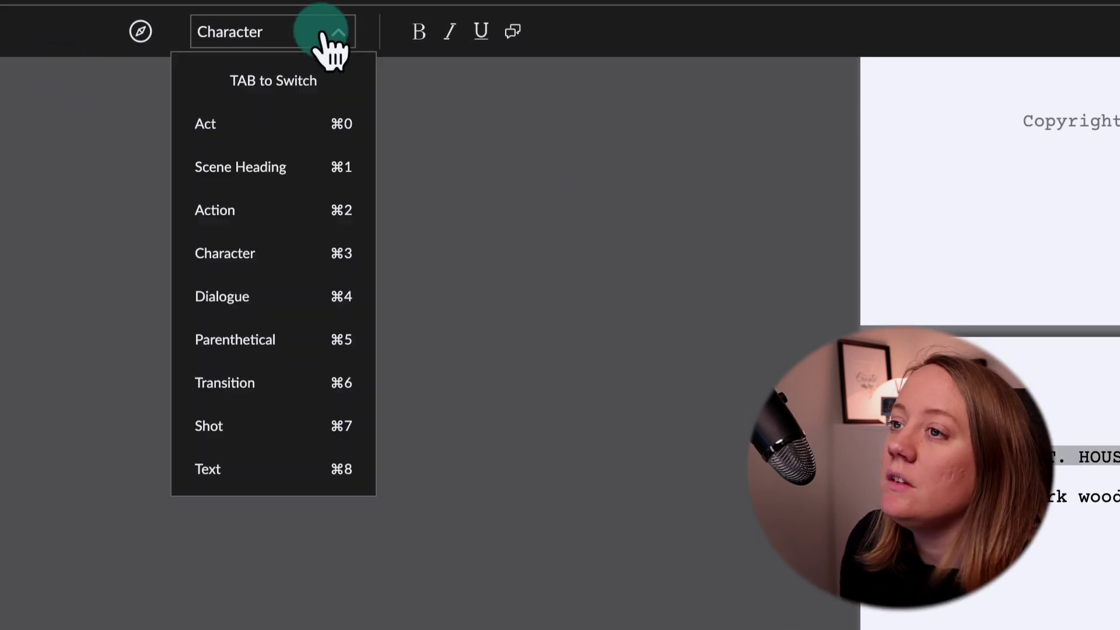
pyautogui.click(248, 297)
pyautogui.click(295, 32)
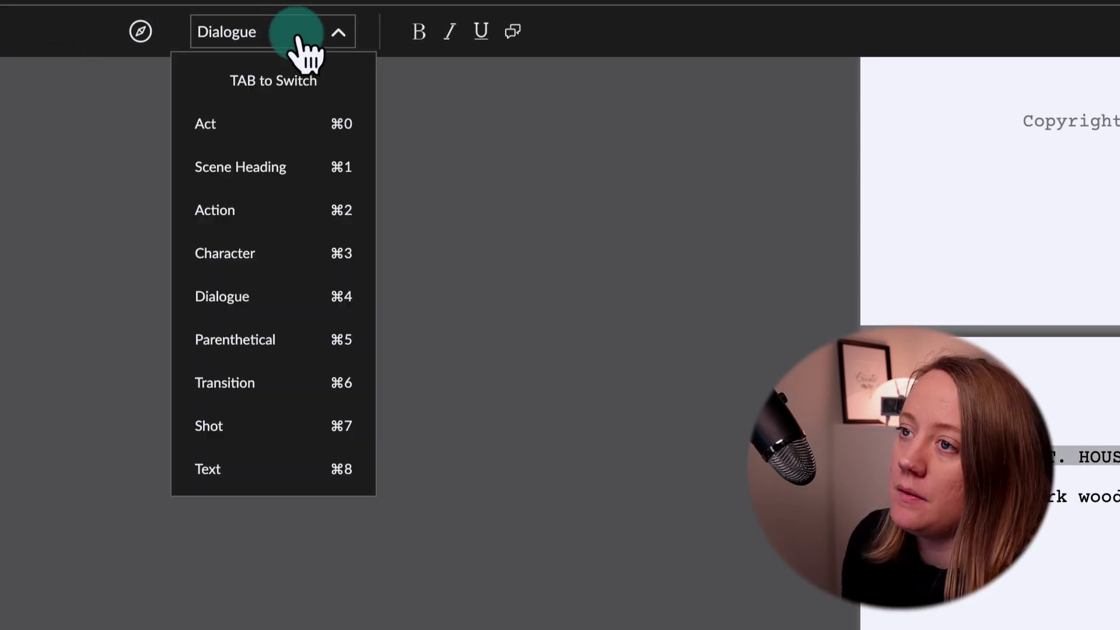
pyautogui.click(236, 338)
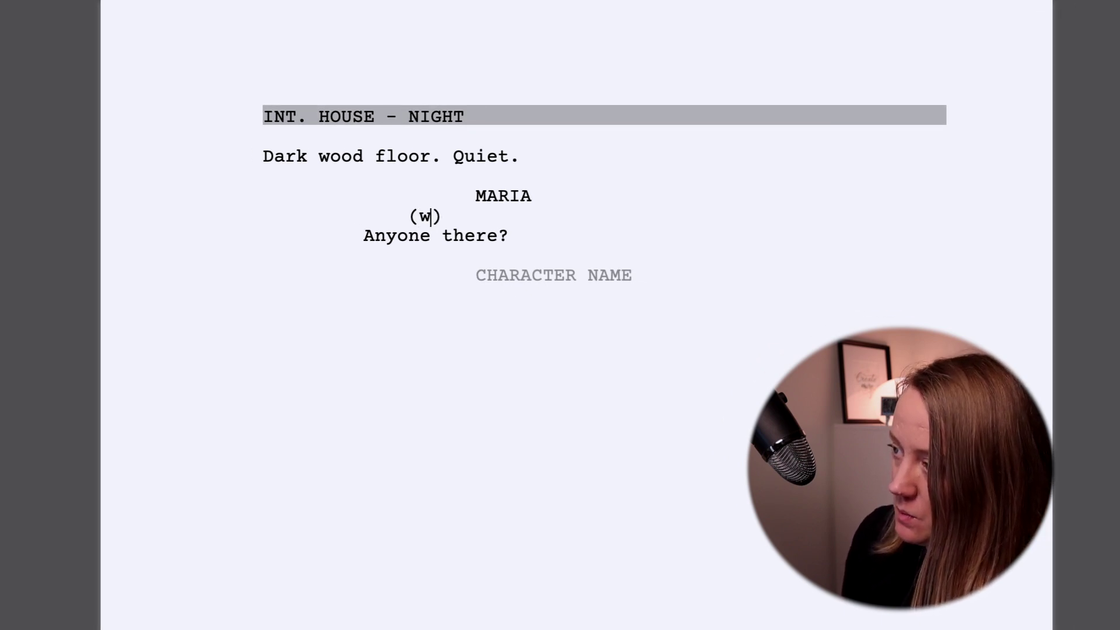
pyautogui.click(387, 180)
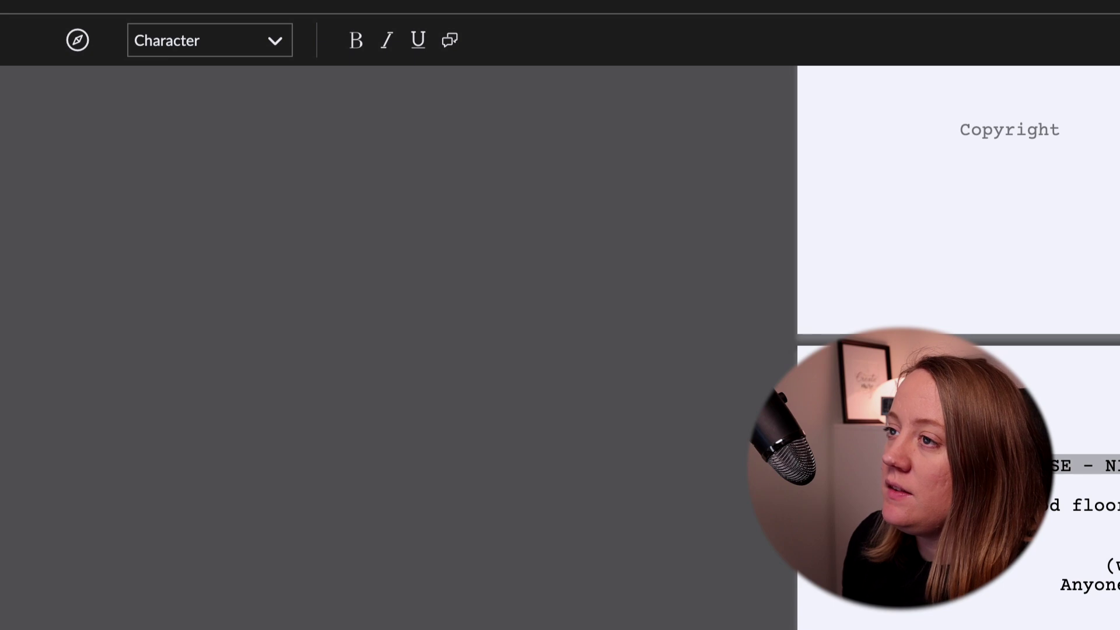
# Add a second scene heading "EXT. HOUSE - NIGHT" below the dialogue, followed by an empty action line.
pyautogui.click(181, 42)
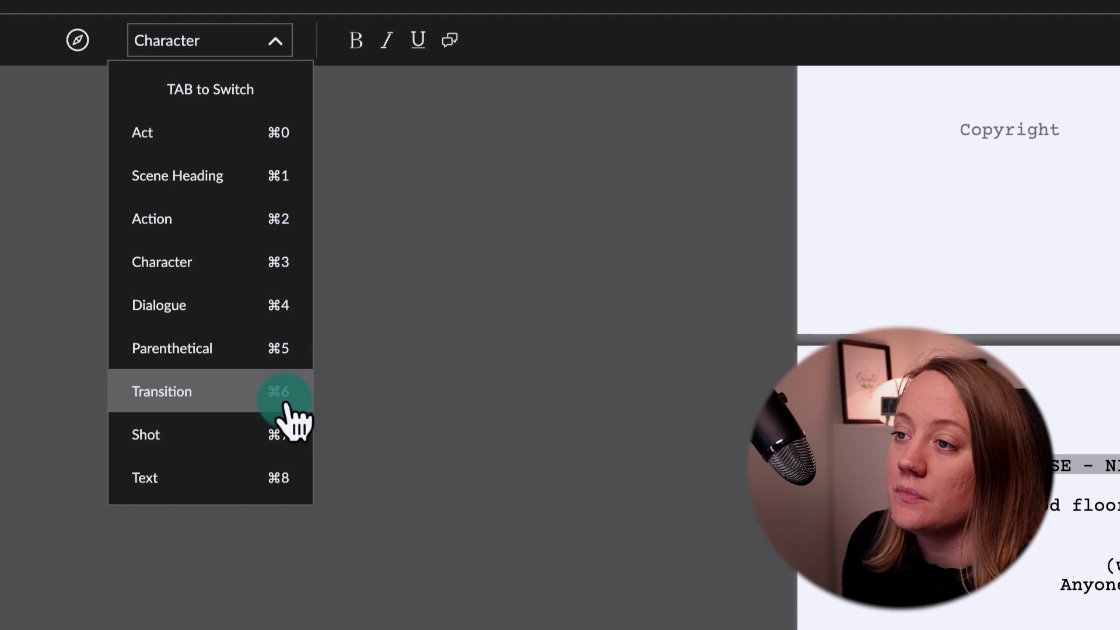
pyautogui.click(283, 270)
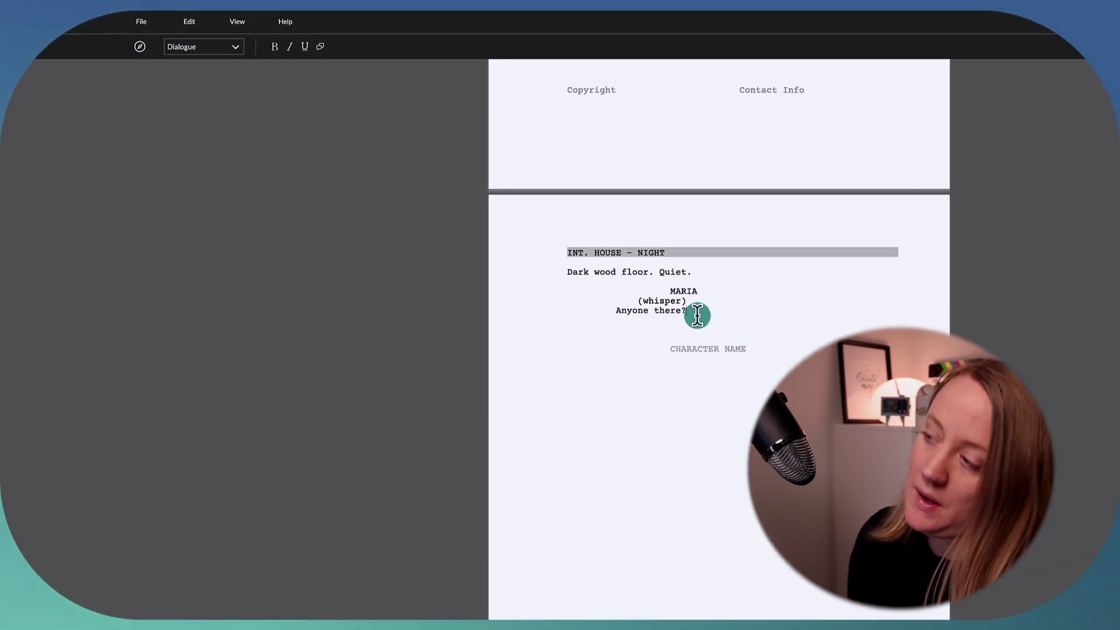
pyautogui.press('Return')
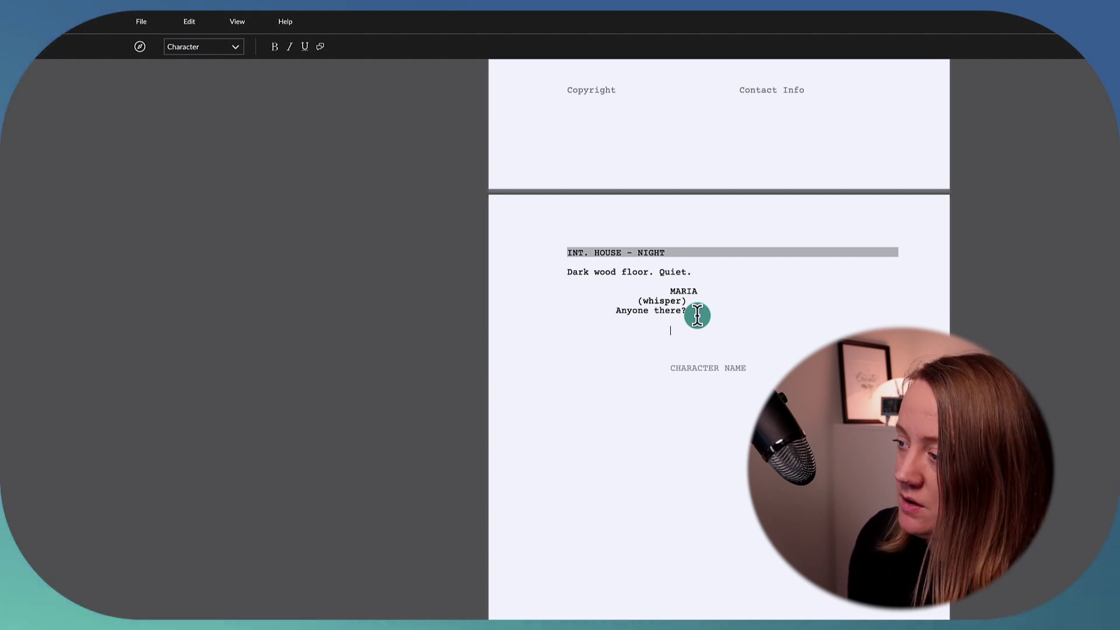
pyautogui.press('Return')
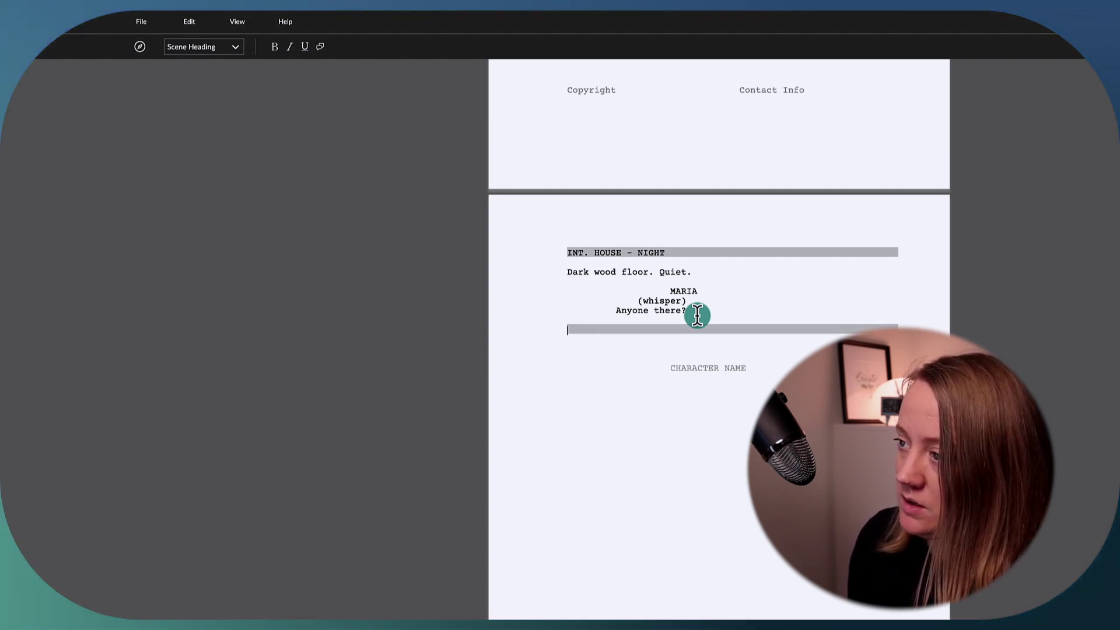
pyautogui.write('EXT. HOUSE - NIGHT')
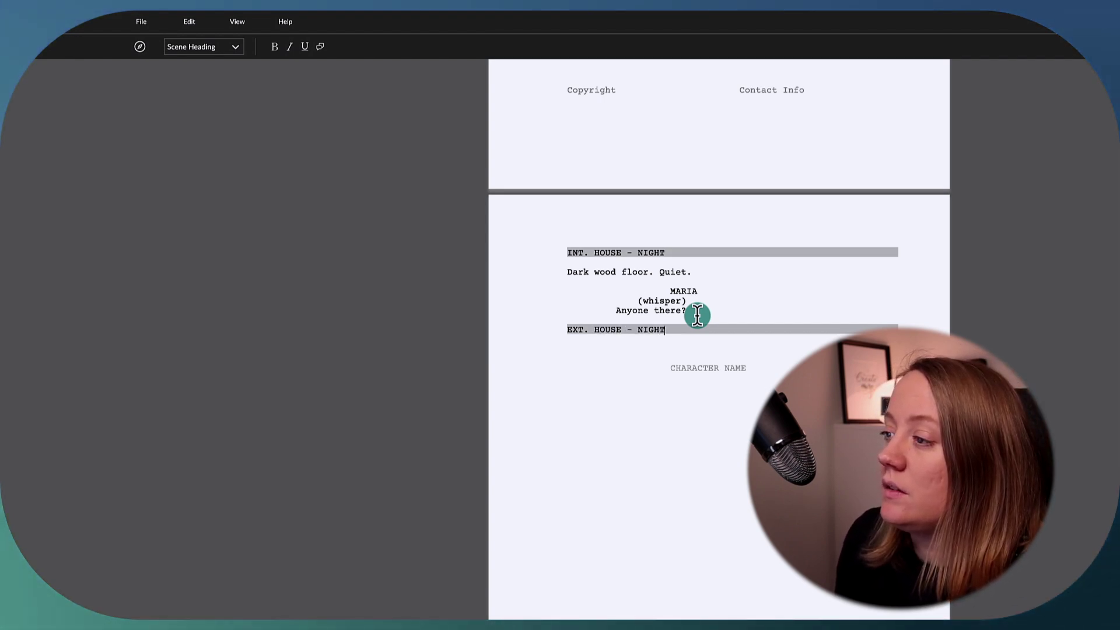
pyautogui.press('Return')
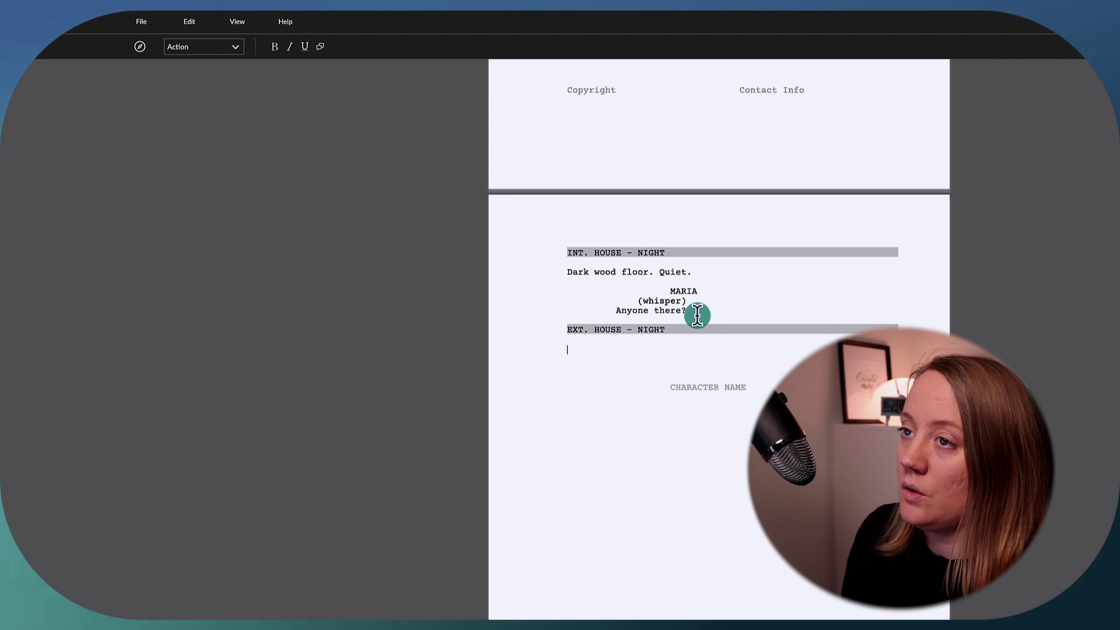
pyautogui.click(239, 47)
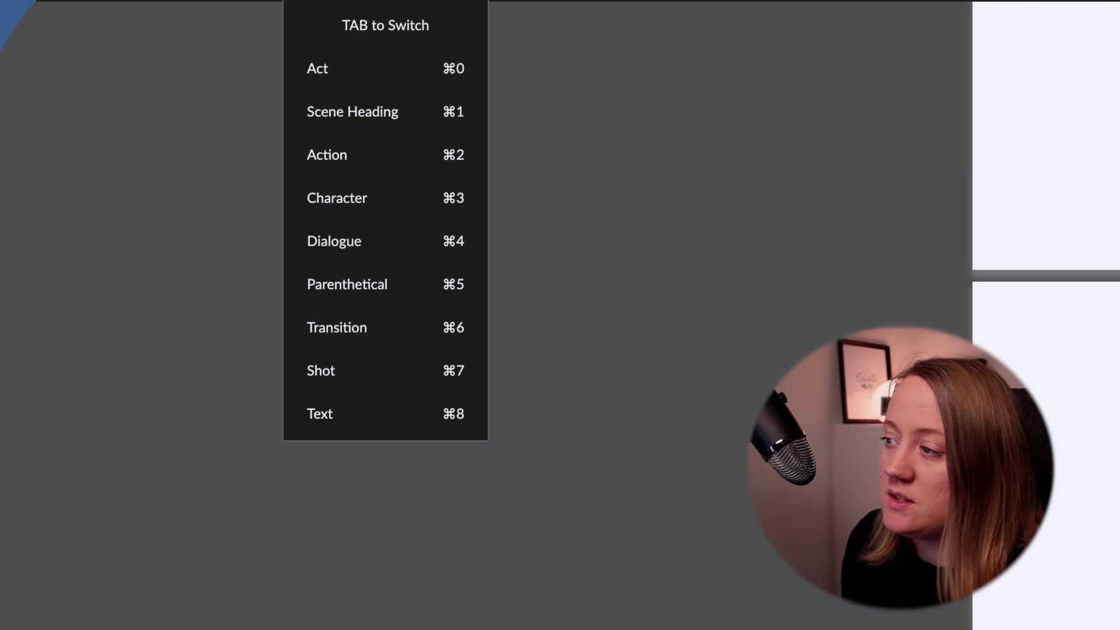
pyautogui.press('Escape')
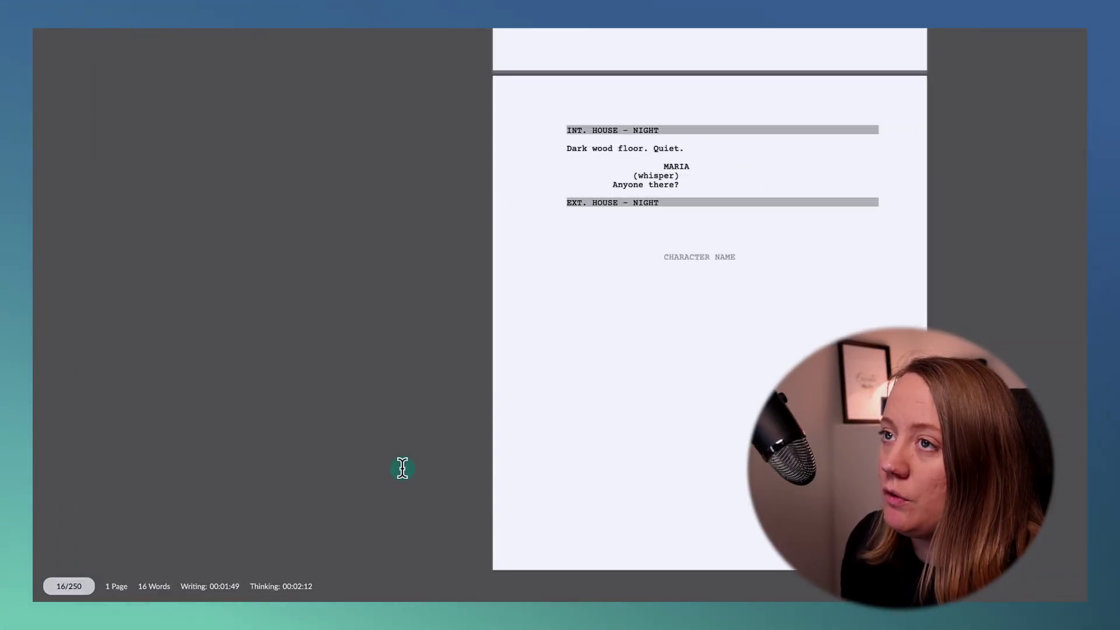
# Set today's word goal to 300 in the script goals and expand the advanced goal options.
pyautogui.click(69, 591)
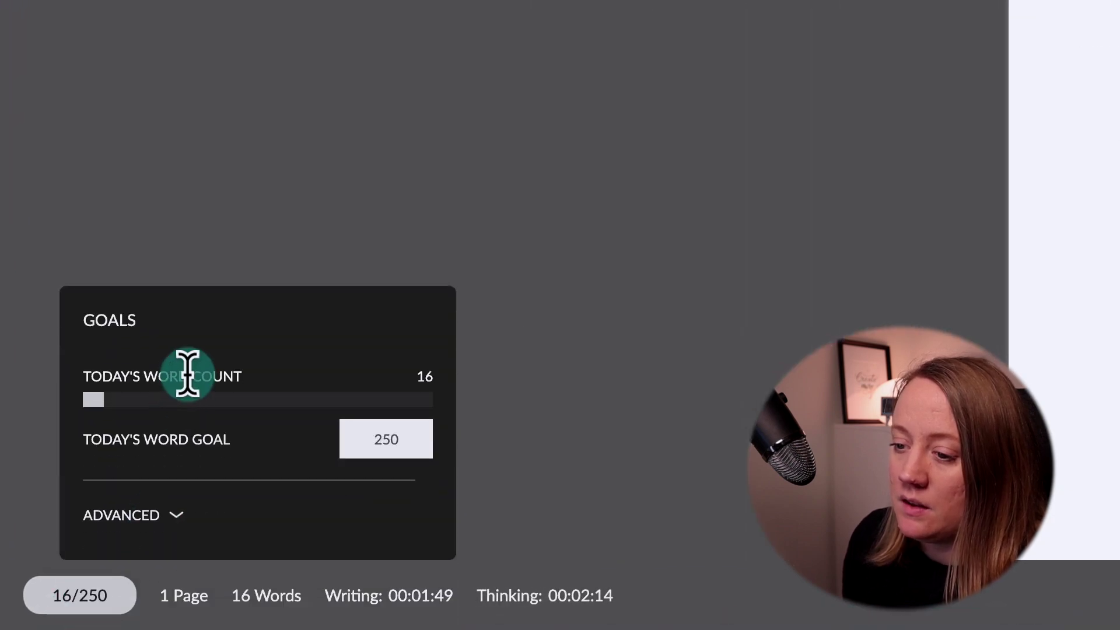
pyautogui.click(142, 518)
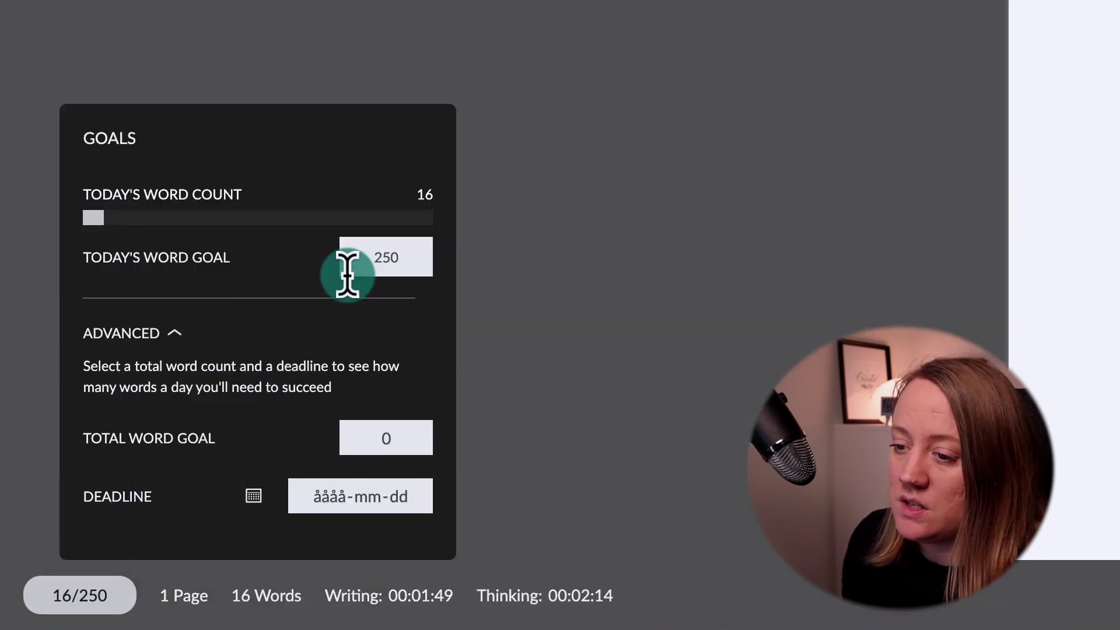
pyautogui.click(411, 256)
pyautogui.moveTo(412, 256); pyautogui.dragTo(307, 260)
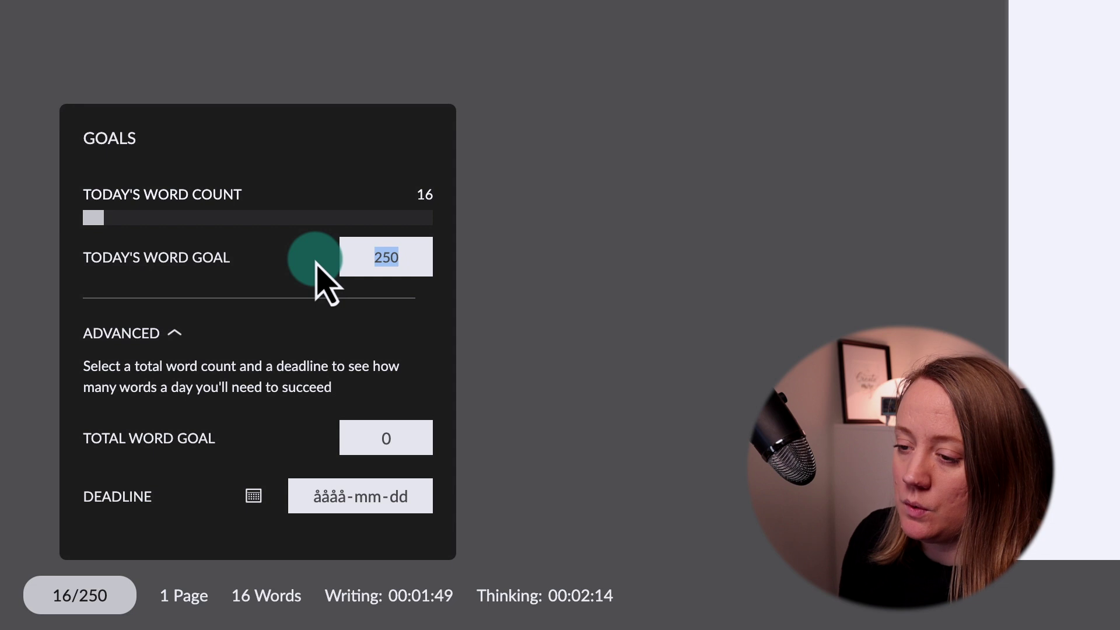
pyautogui.write('0')
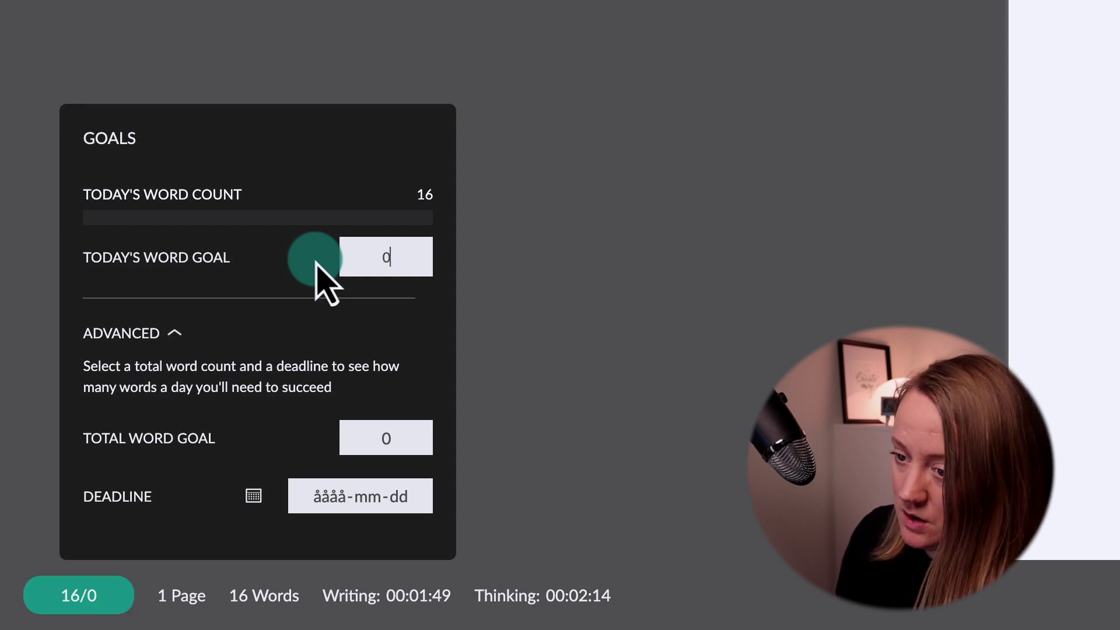
pyautogui.write('300')
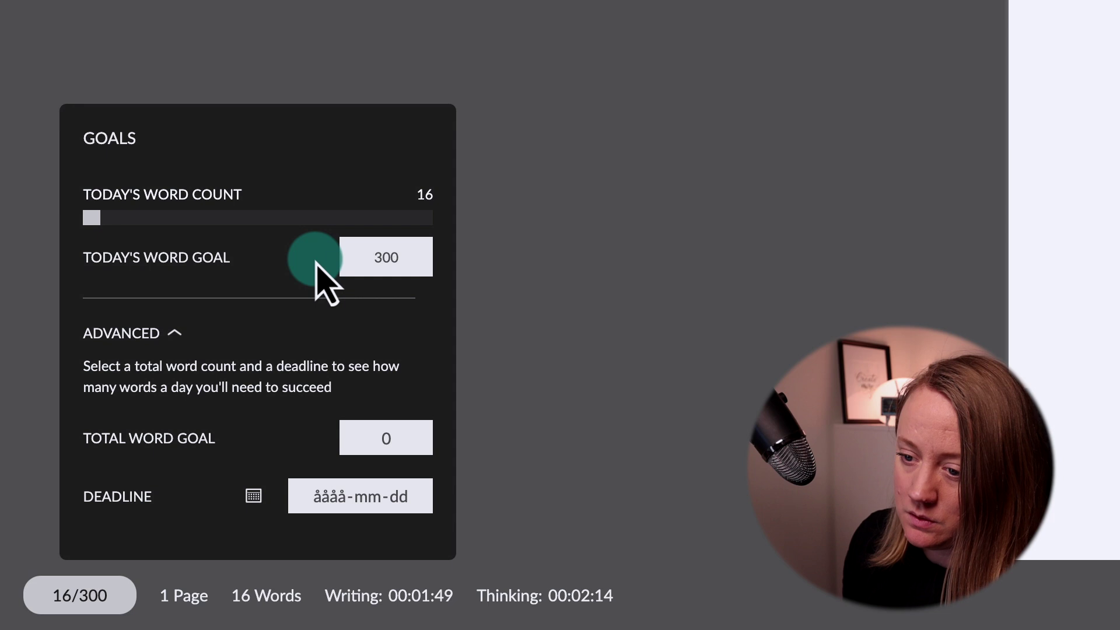
# Set the total word goal to 300 and its deadline to 2024-12-01.
pyautogui.moveTo(408, 438); pyautogui.dragTo(337, 442)
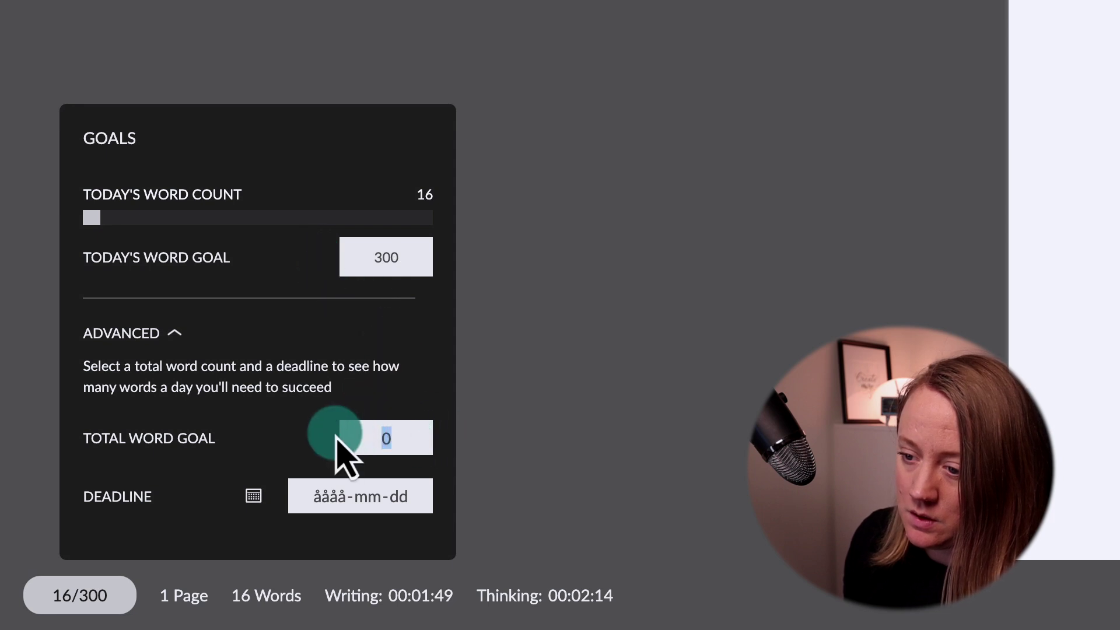
pyautogui.press('BackSpace')
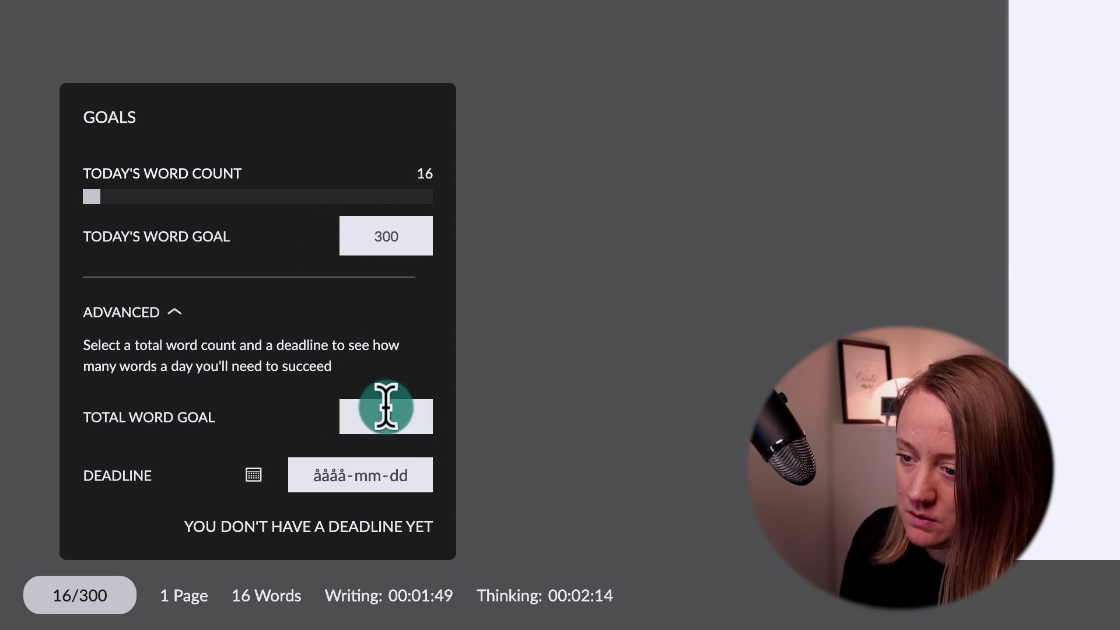
pyautogui.write('300')
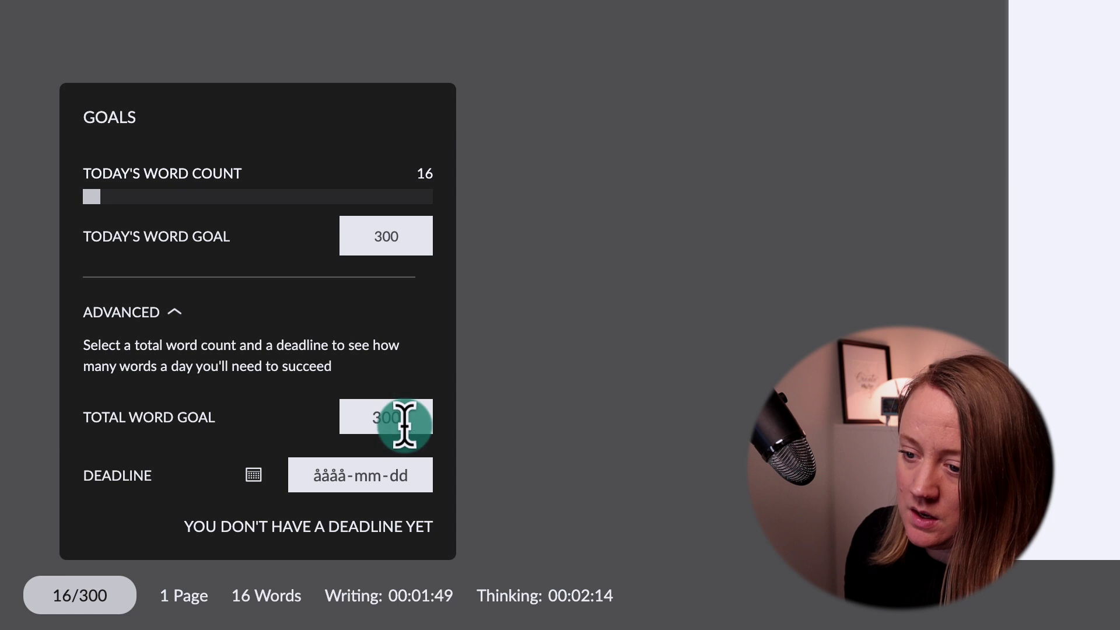
pyautogui.click(334, 477)
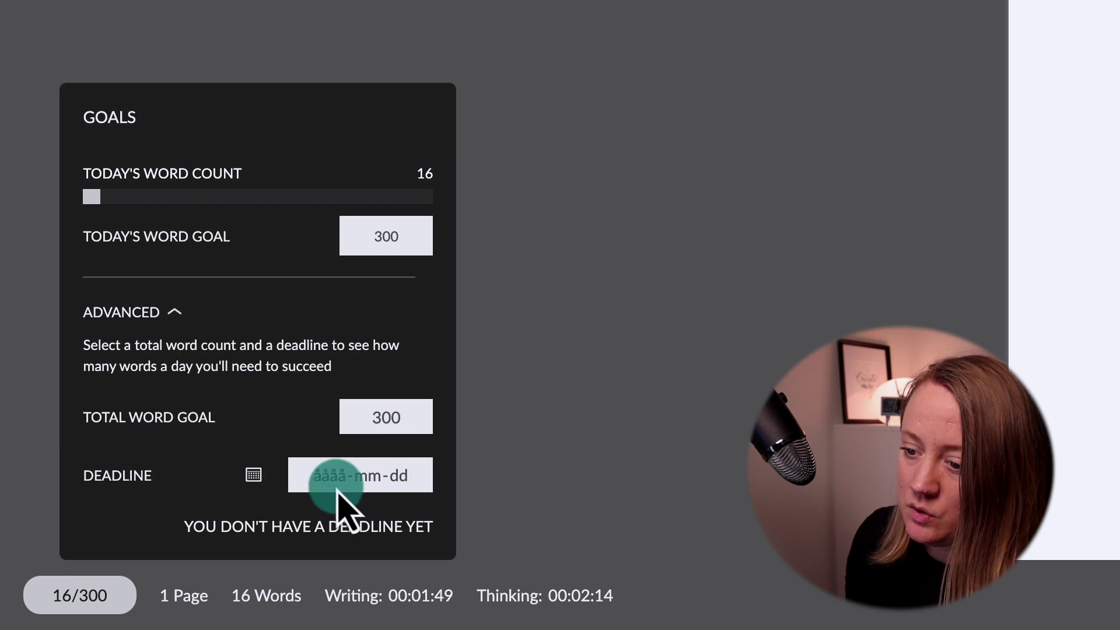
pyautogui.write('2024')
pyautogui.click(385, 474)
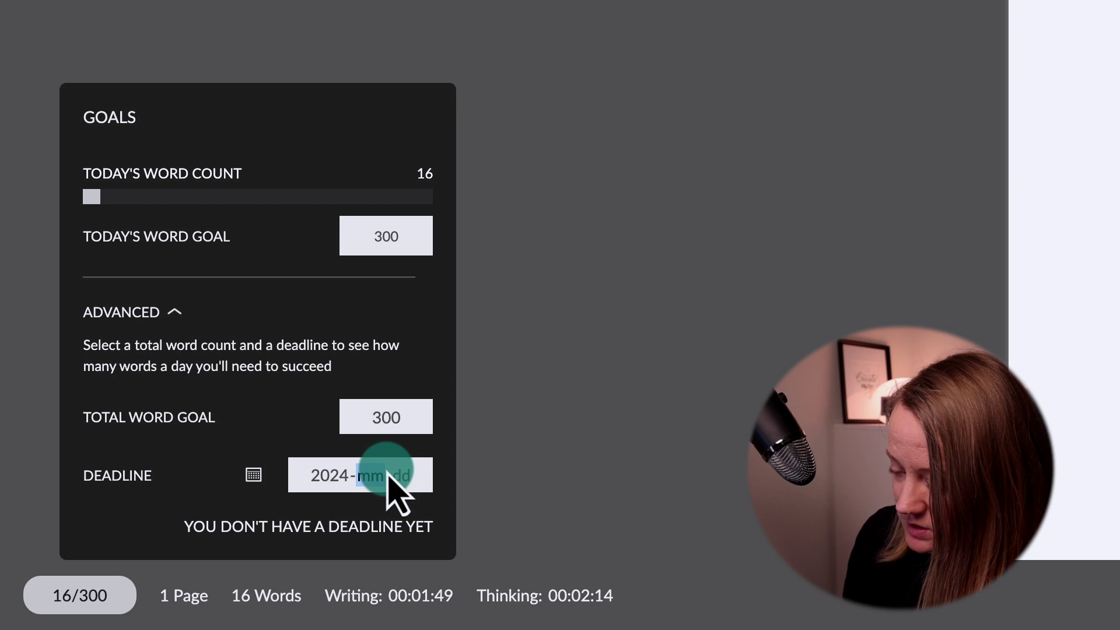
pyautogui.write('12-01')
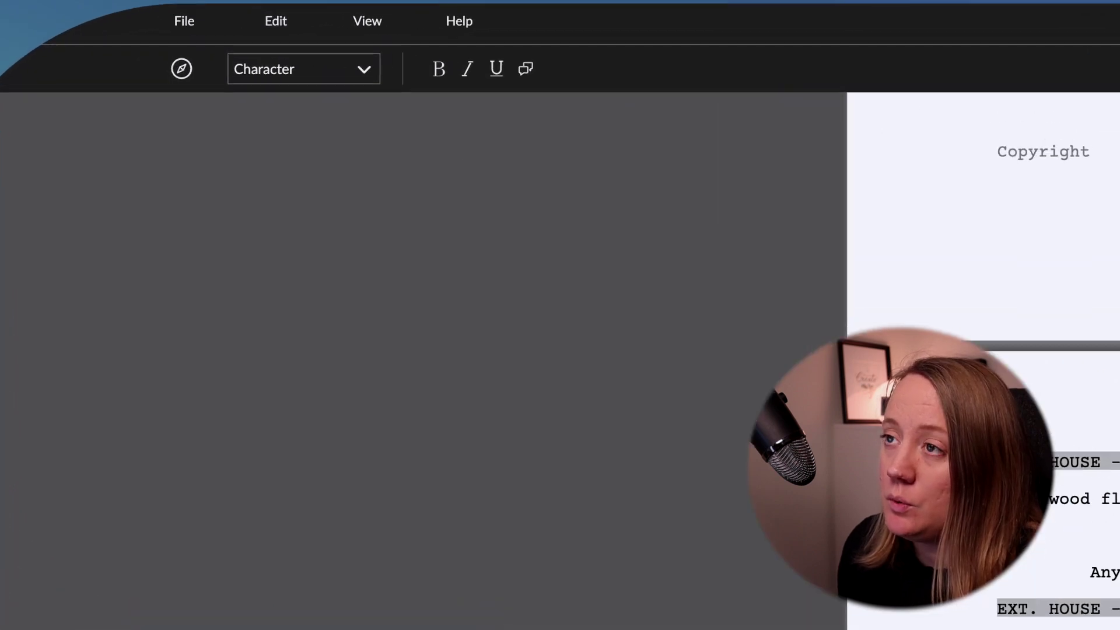
# Try out Night Mode on the script and switch it back off.
pyautogui.click(378, 25)
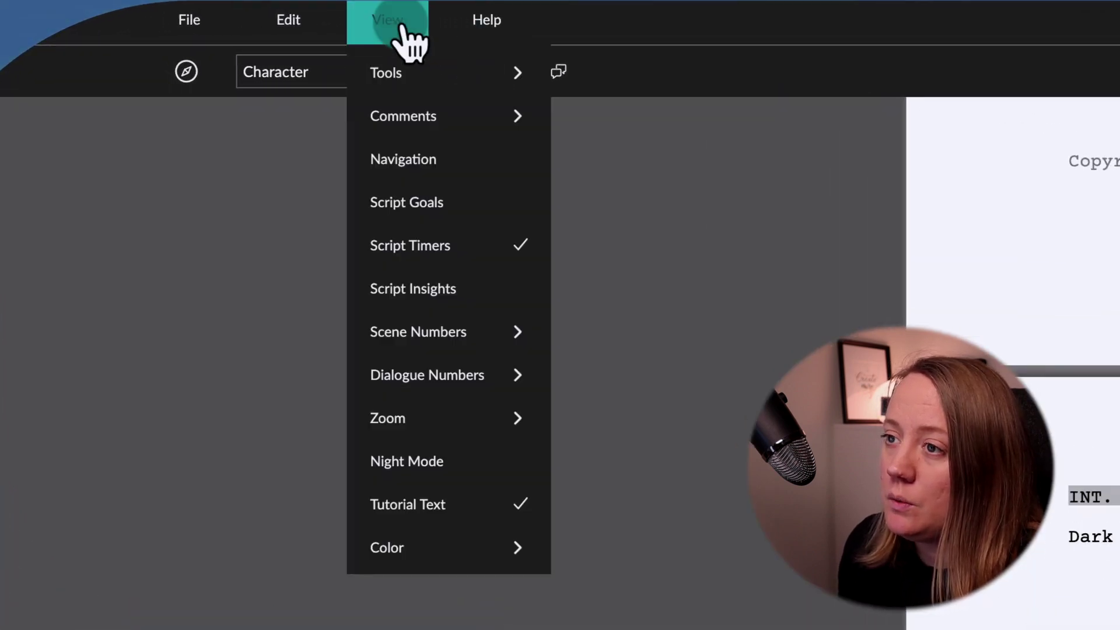
pyautogui.moveTo(476, 321)
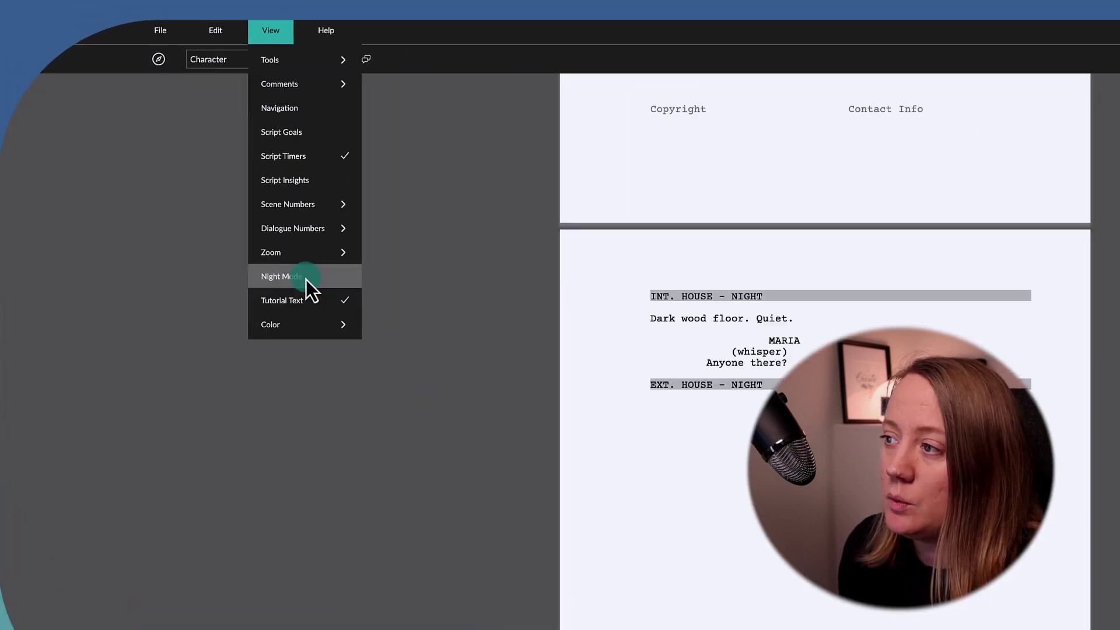
pyautogui.click(453, 462)
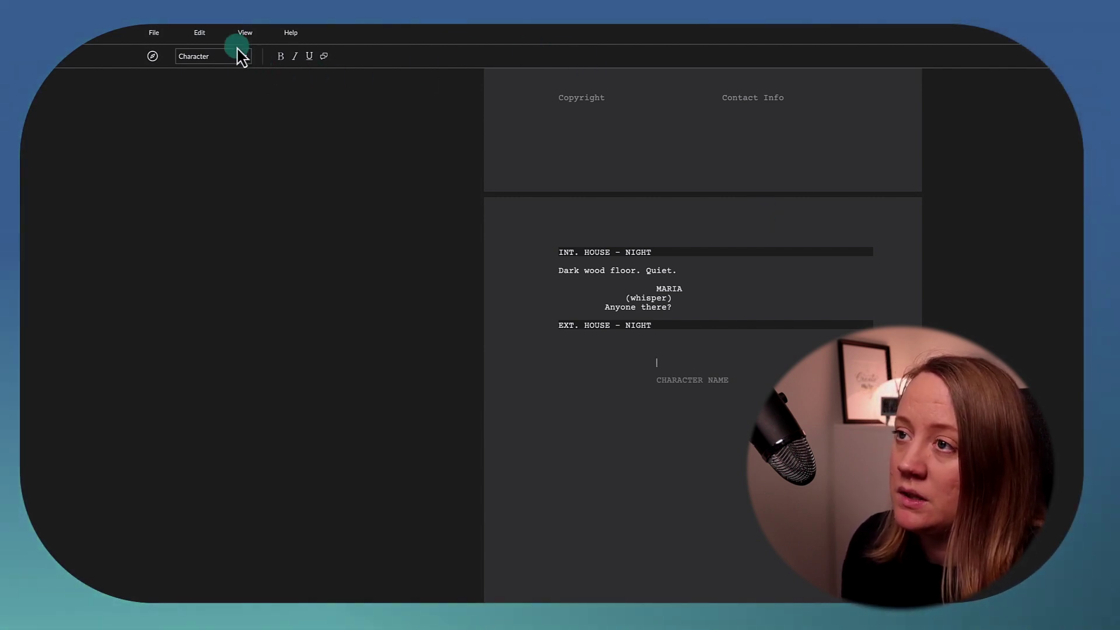
pyautogui.click(253, 36)
pyautogui.click(277, 199)
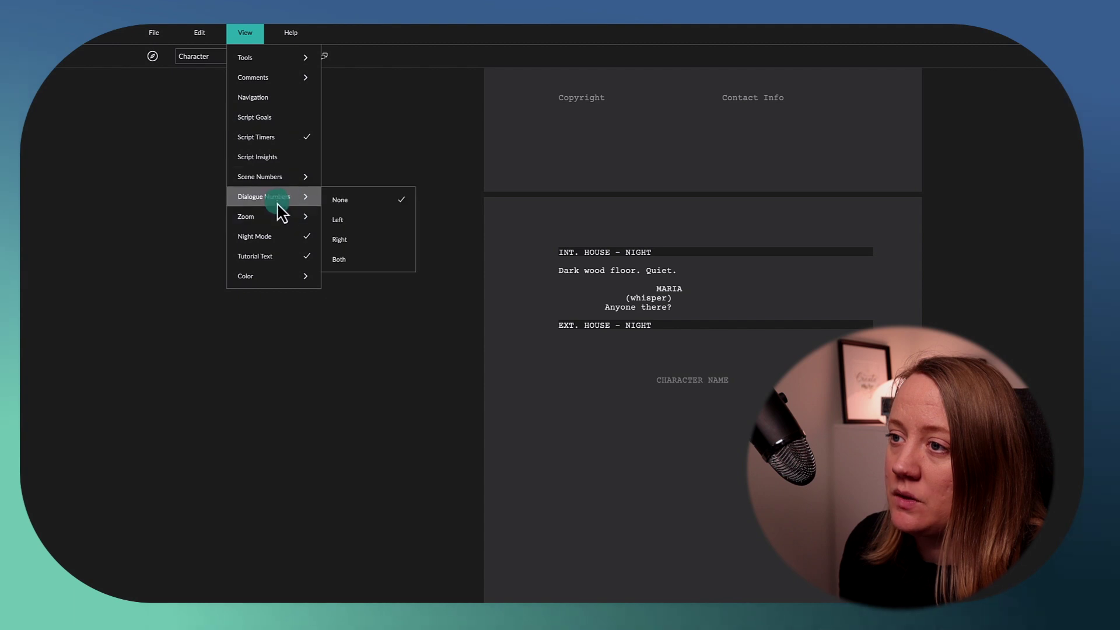
pyautogui.click(298, 237)
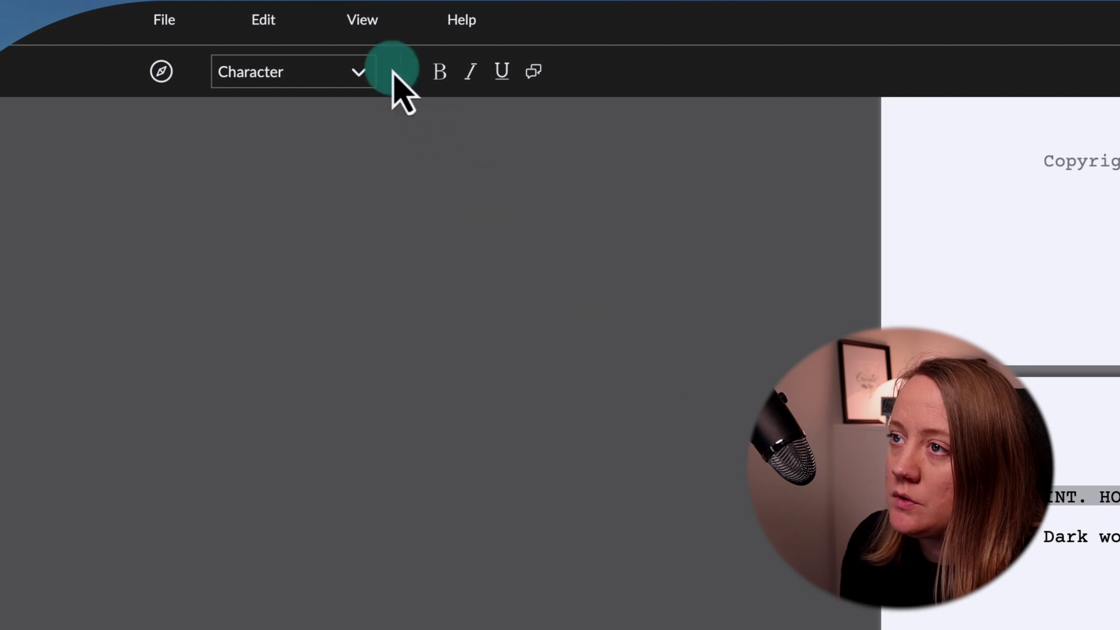
# Display the scene numbers on the right side of the scene headings.
pyautogui.click(375, 28)
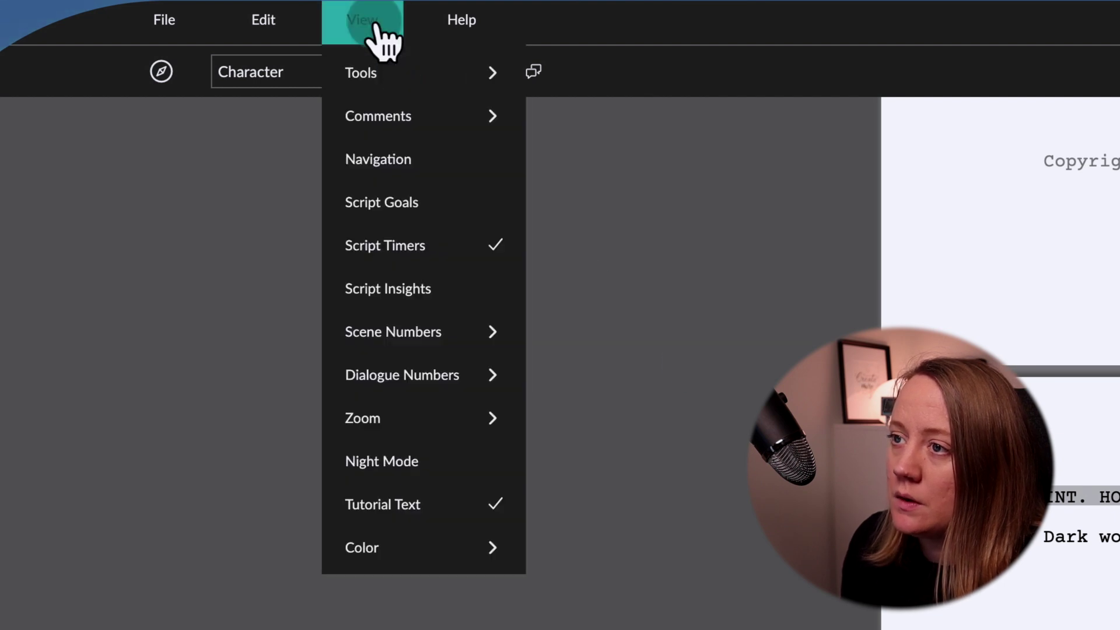
pyautogui.moveTo(437, 344)
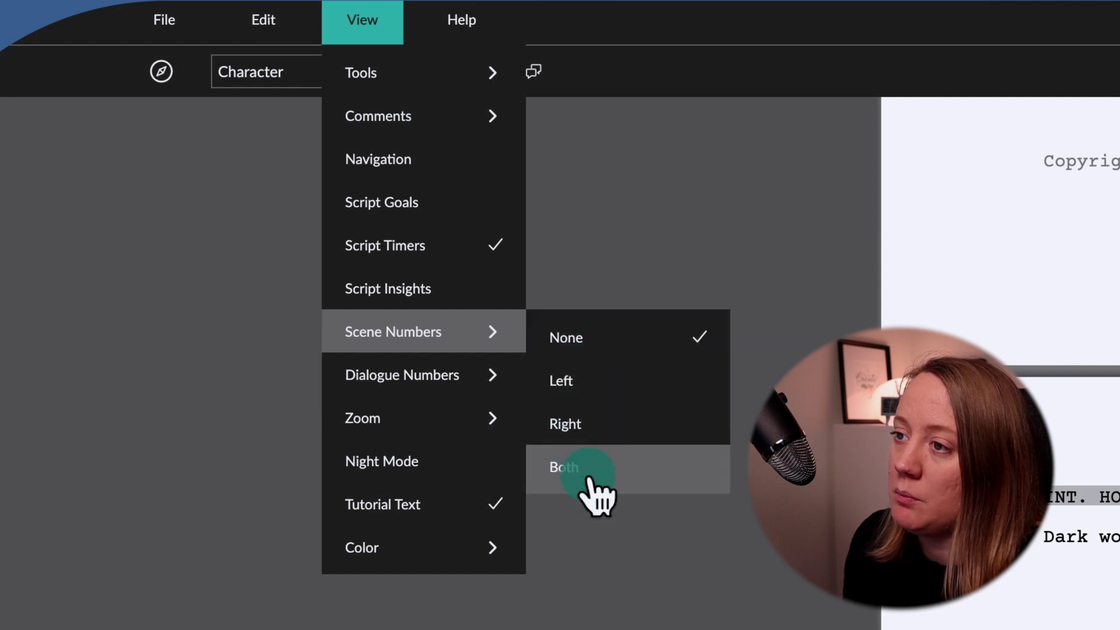
pyautogui.click(581, 426)
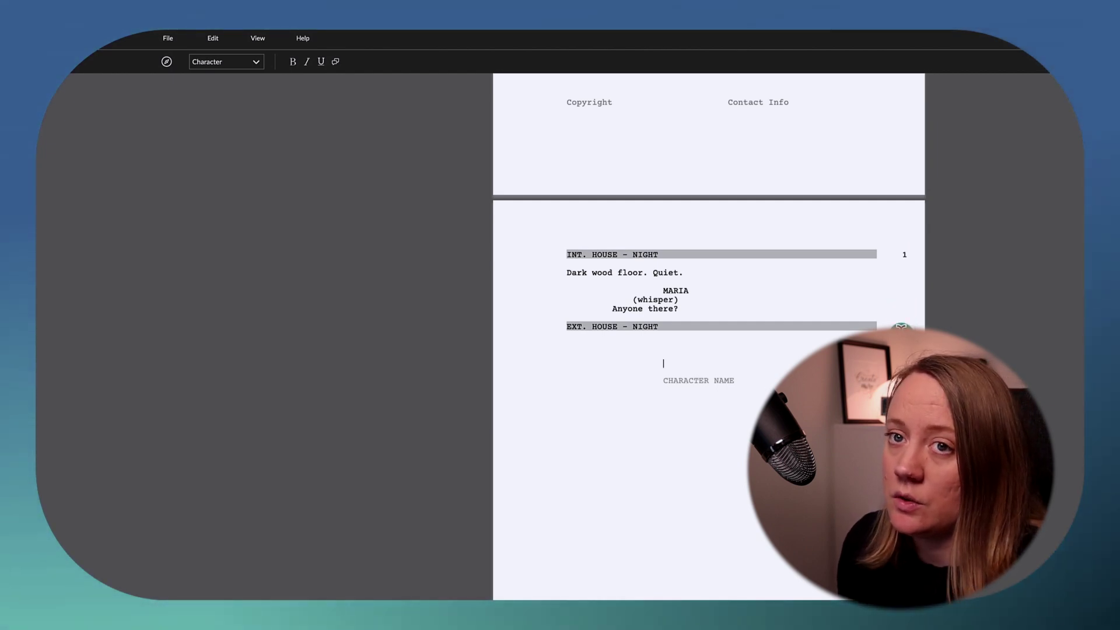
# Attach the comment "Maybe change the name" to the character name above the whispered dialogue.
pyautogui.scroll(-2, 897, 326)
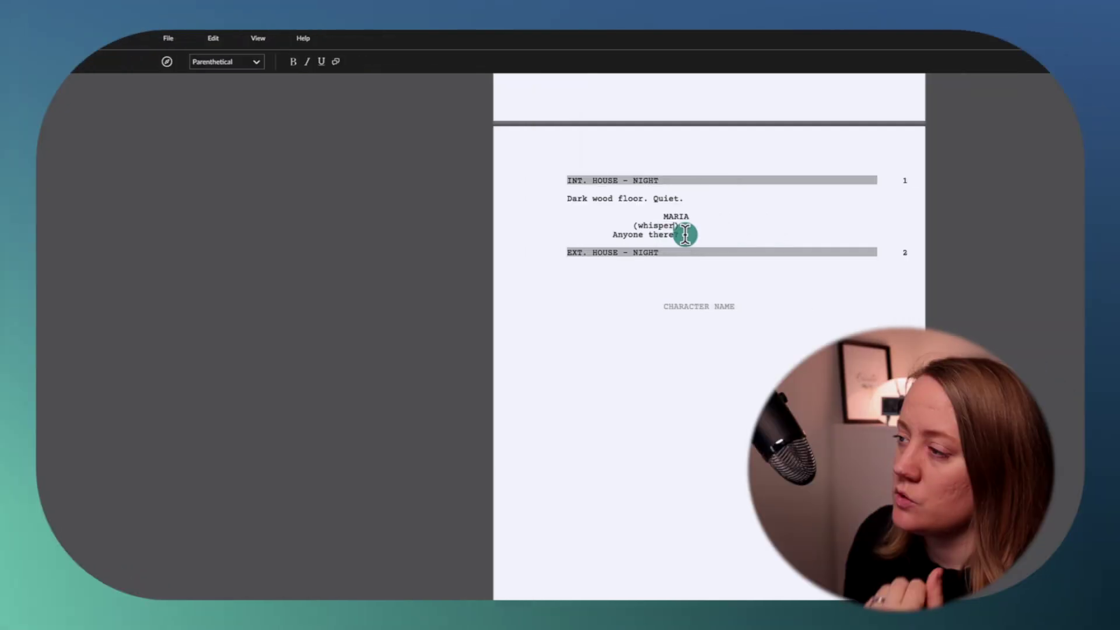
pyautogui.click(684, 231)
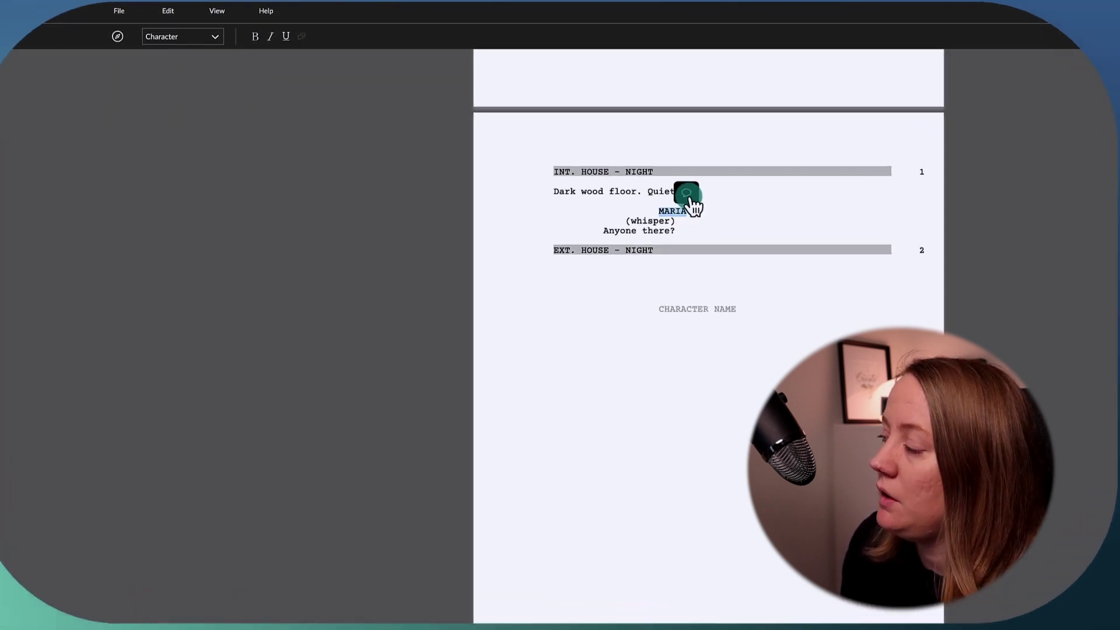
pyautogui.click(688, 195)
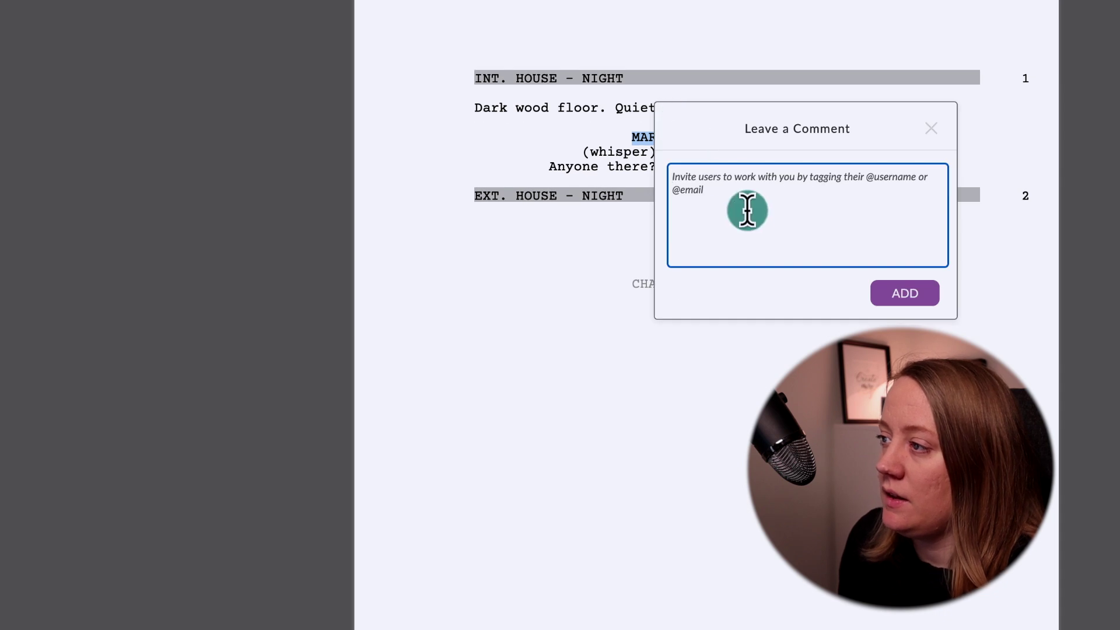
pyautogui.write('Maybe change the name')
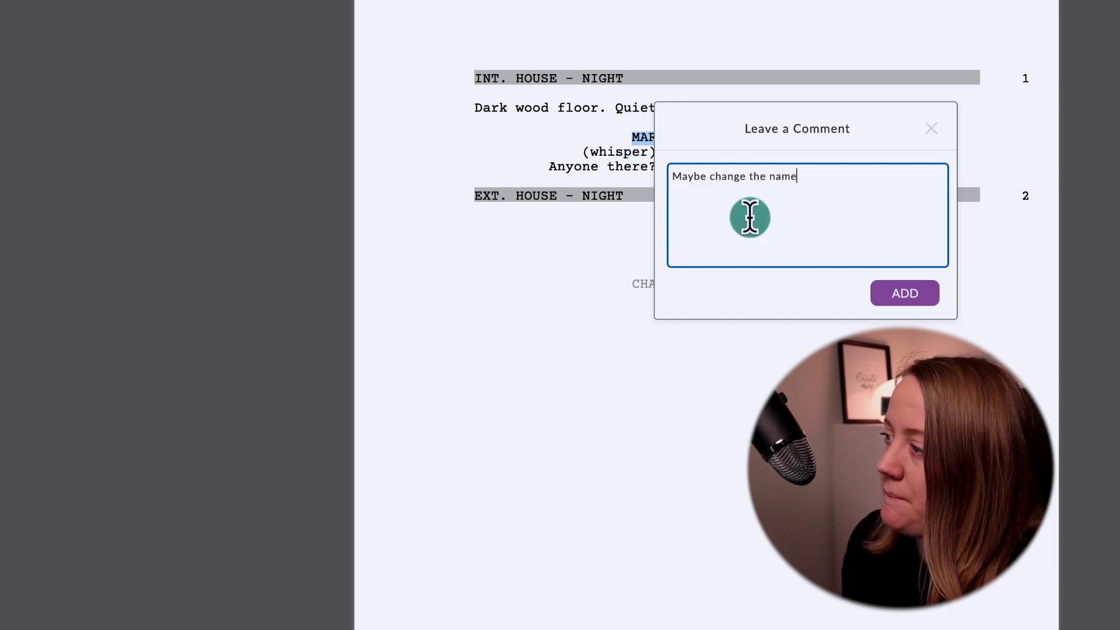
pyautogui.click(911, 297)
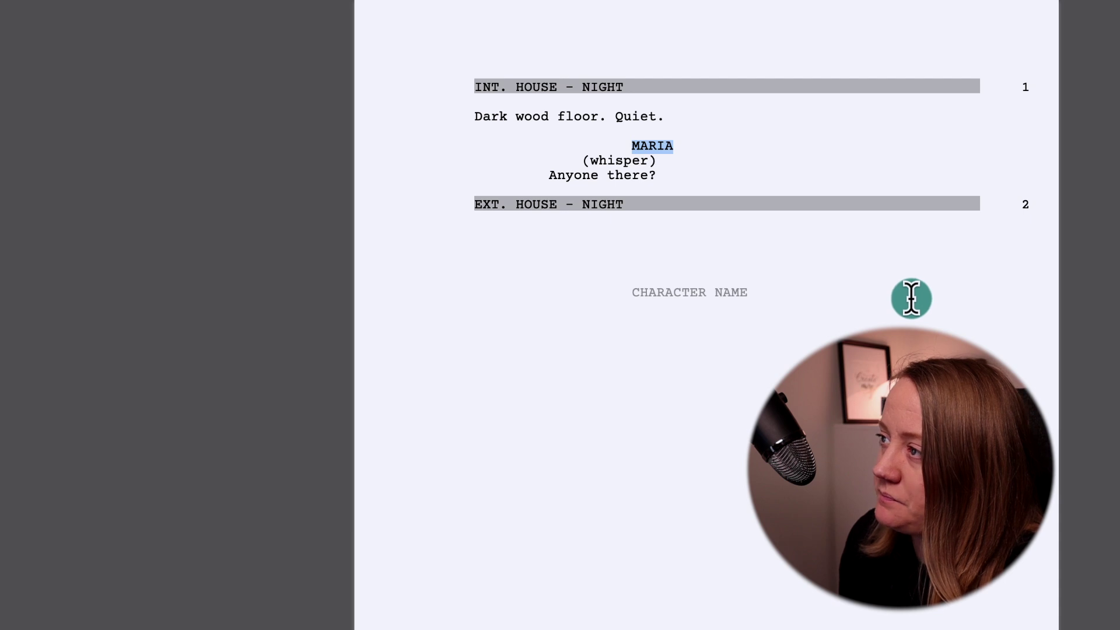
# Set the color of the comment on the character name to magenta.
pyautogui.click(664, 139)
pyautogui.click(140, 199)
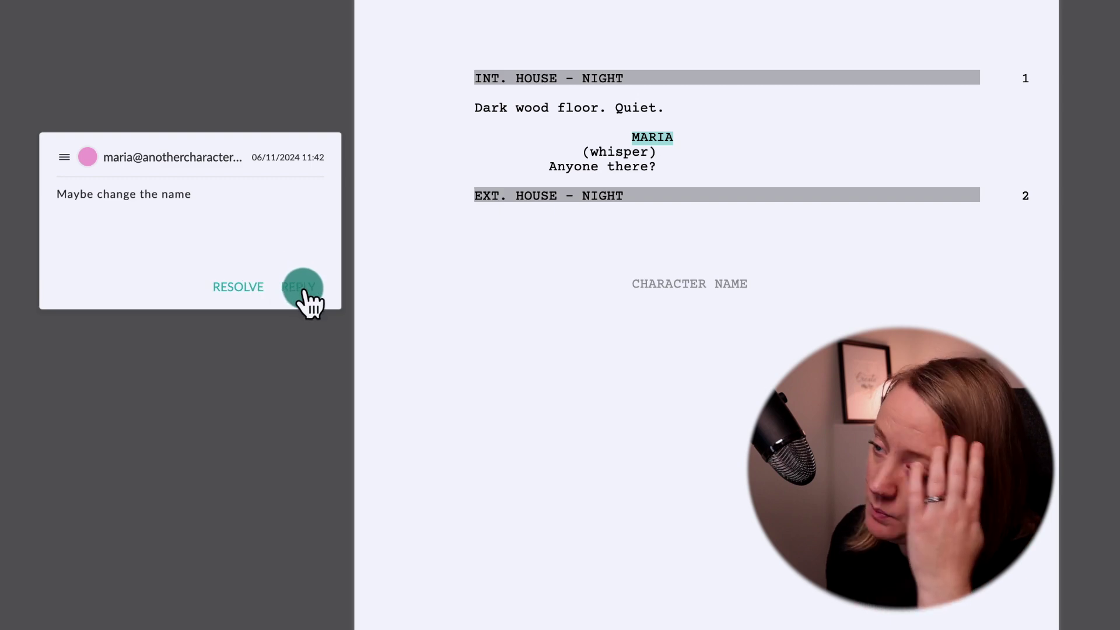
pyautogui.click(65, 158)
pyautogui.moveTo(115, 228)
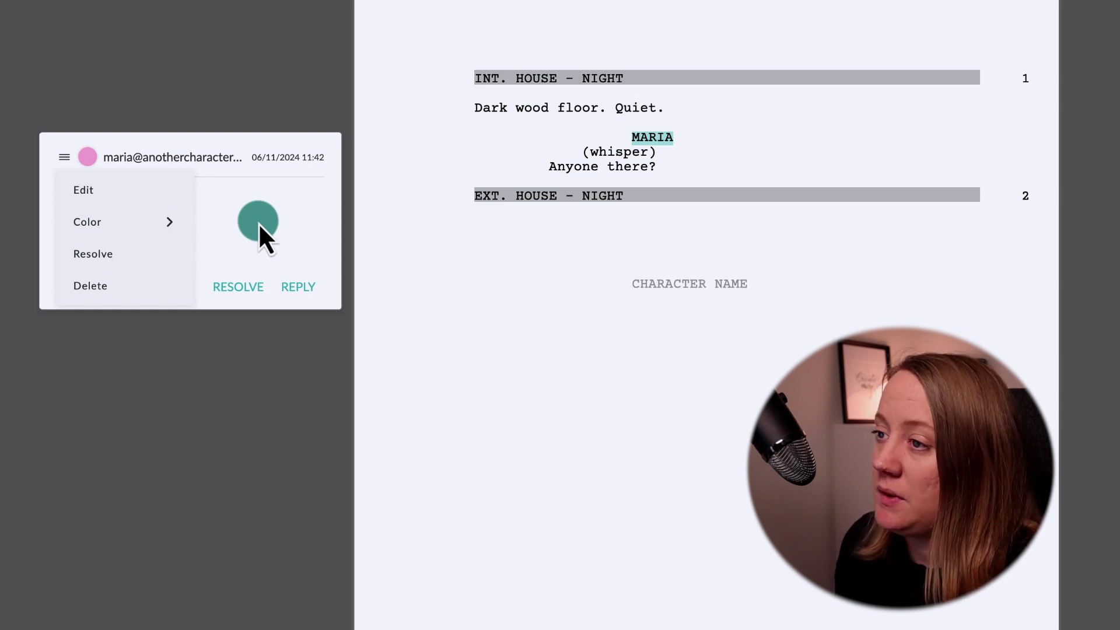
pyautogui.click(140, 223)
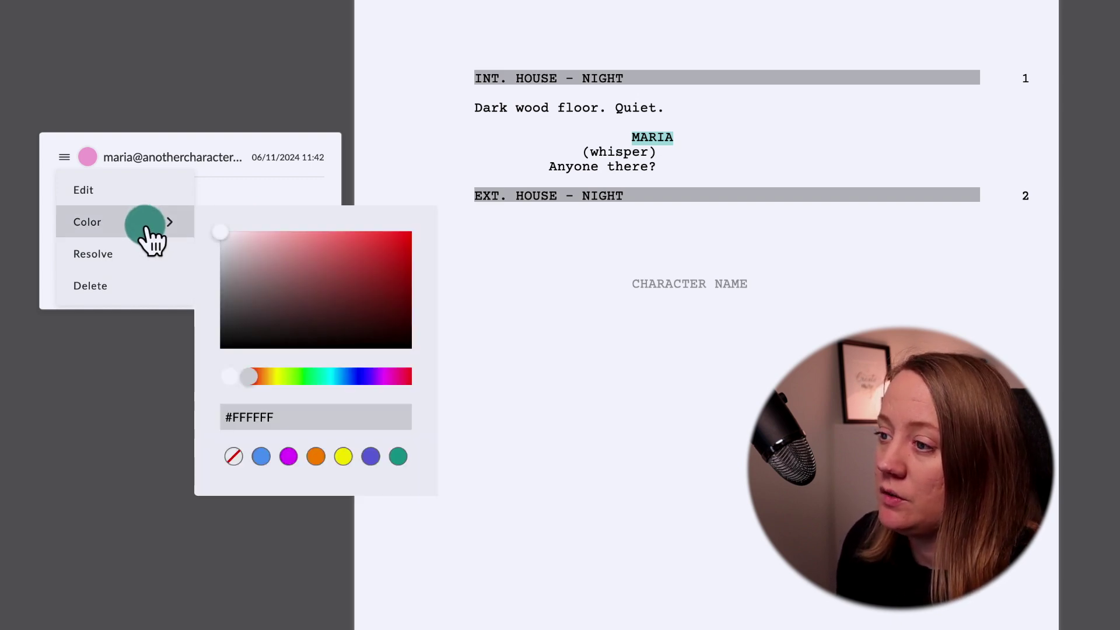
pyautogui.click(289, 456)
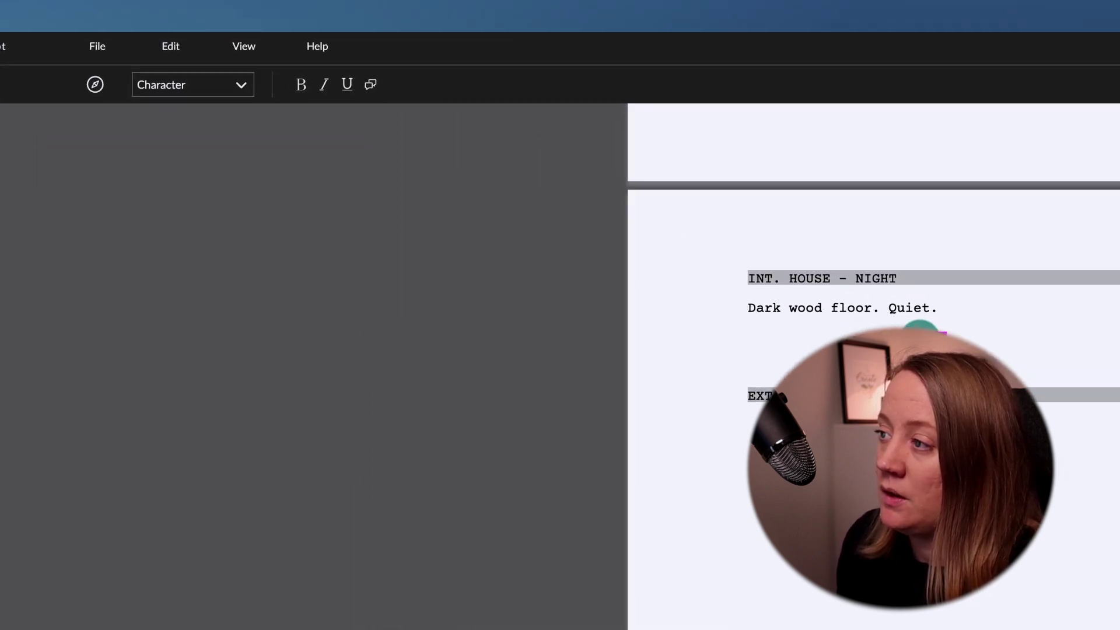
# Display the Comment Feed for the script.
pyautogui.click(271, 66)
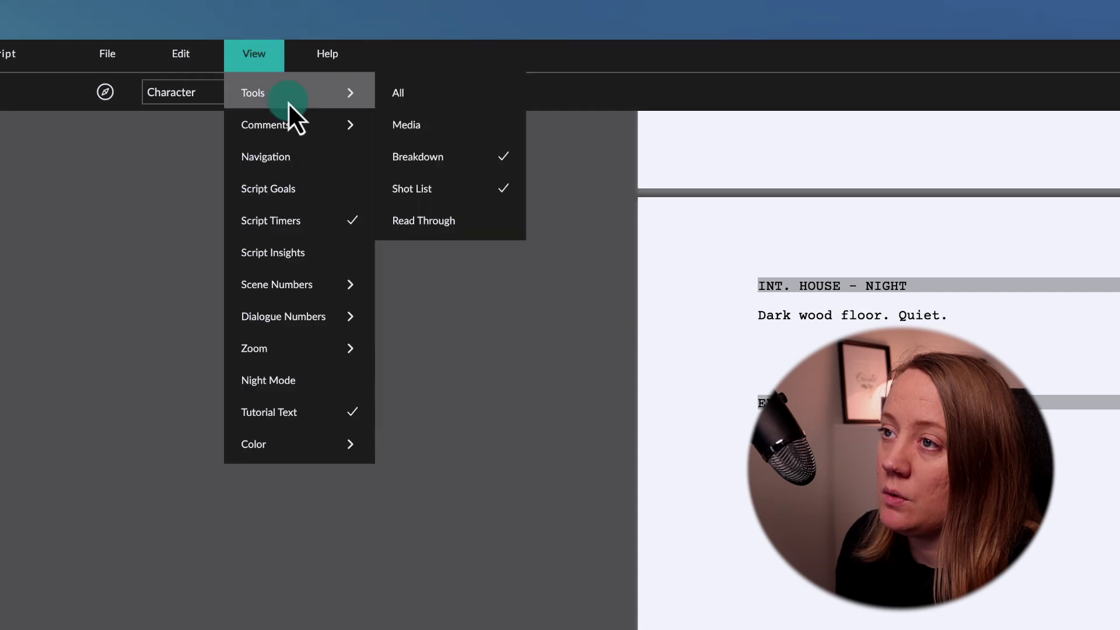
pyautogui.moveTo(300, 127)
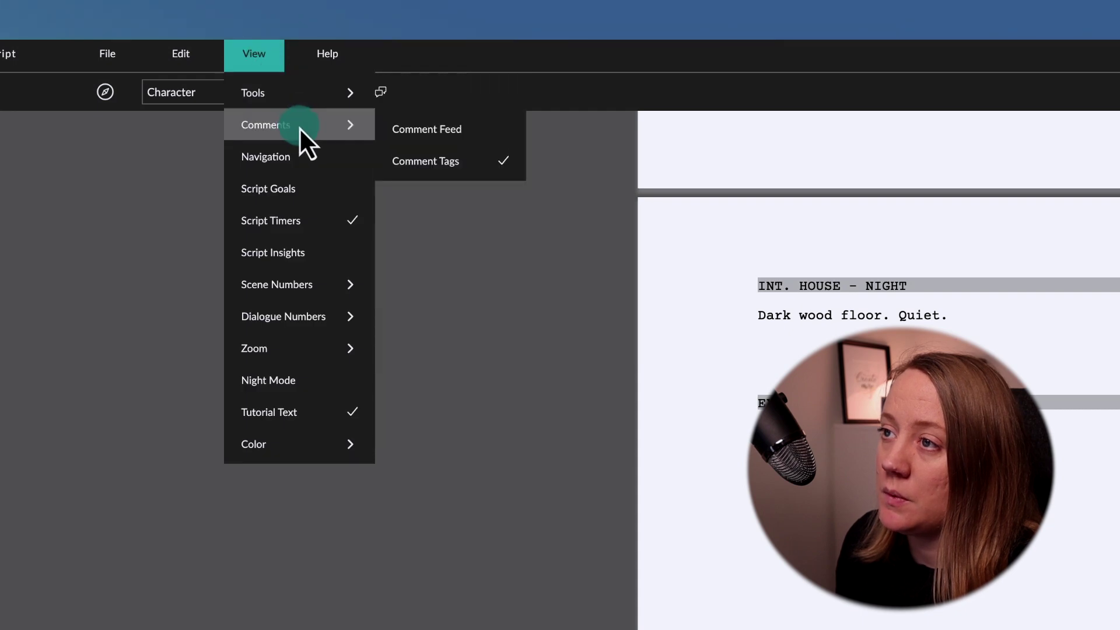
pyautogui.click(434, 131)
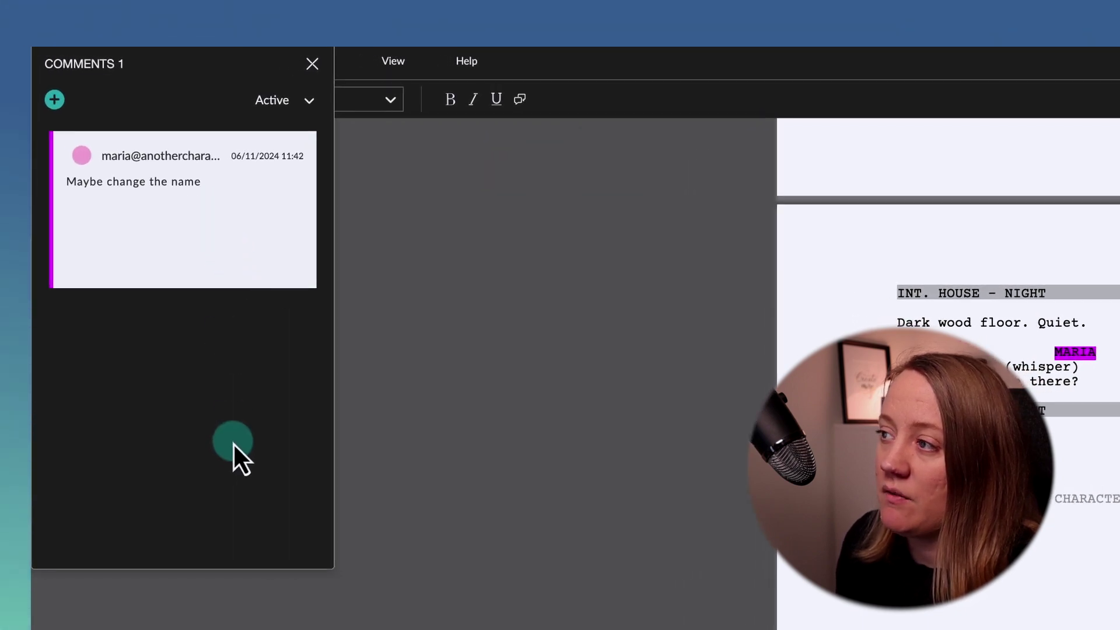
# Add the comment "Story doesn't move forward, add conflict!" at the end of the EXT. HOUSE - NIGHT scene heading.
pyautogui.click(1064, 411)
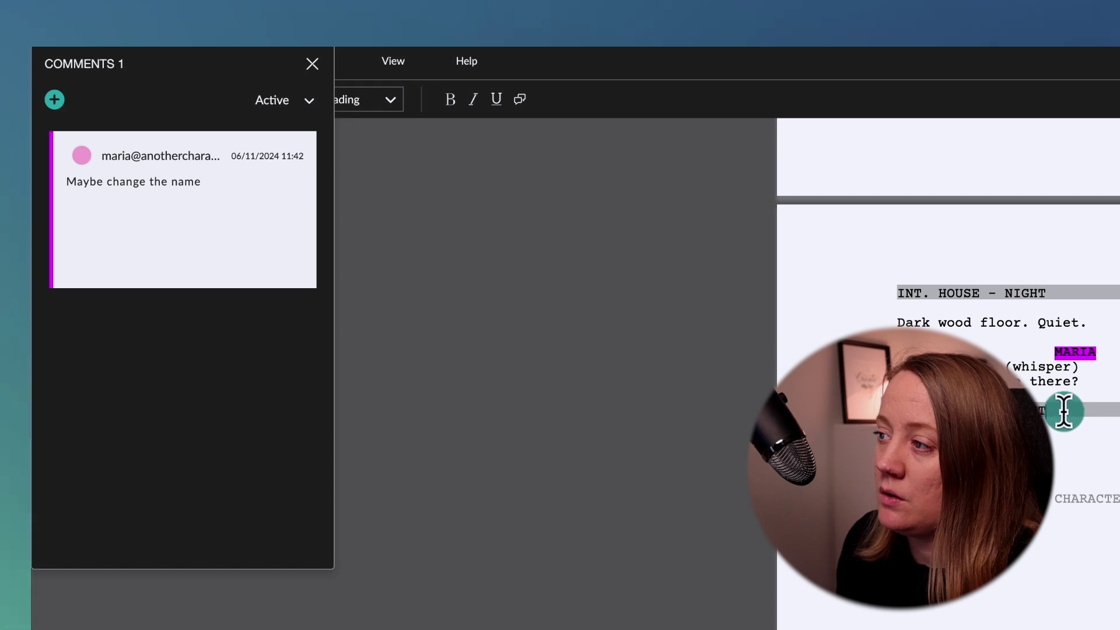
pyautogui.click(58, 105)
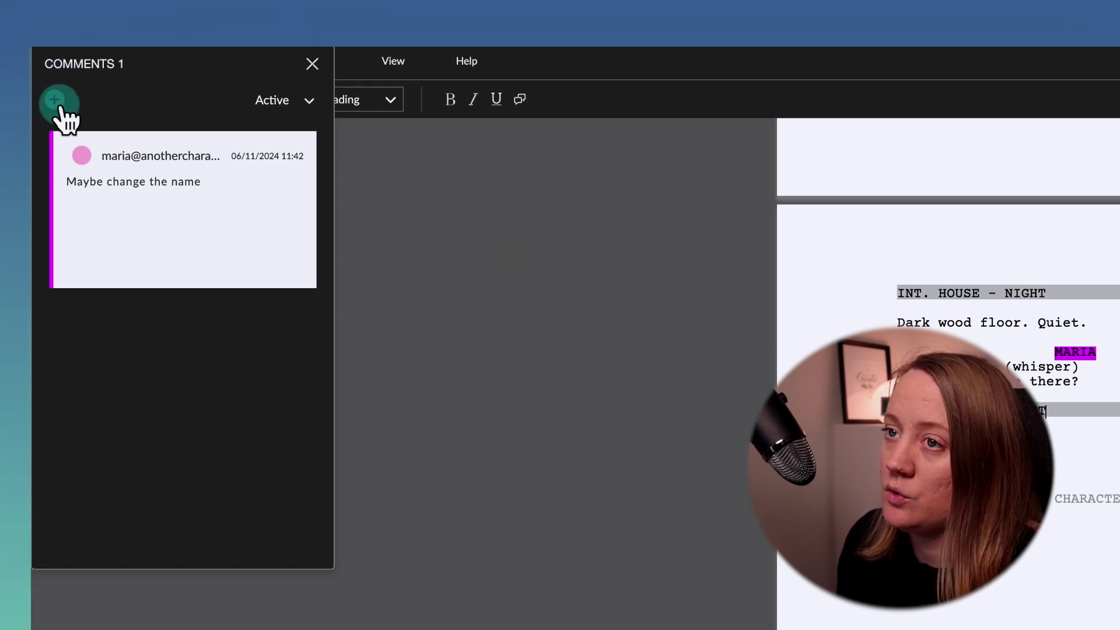
pyautogui.click(121, 216)
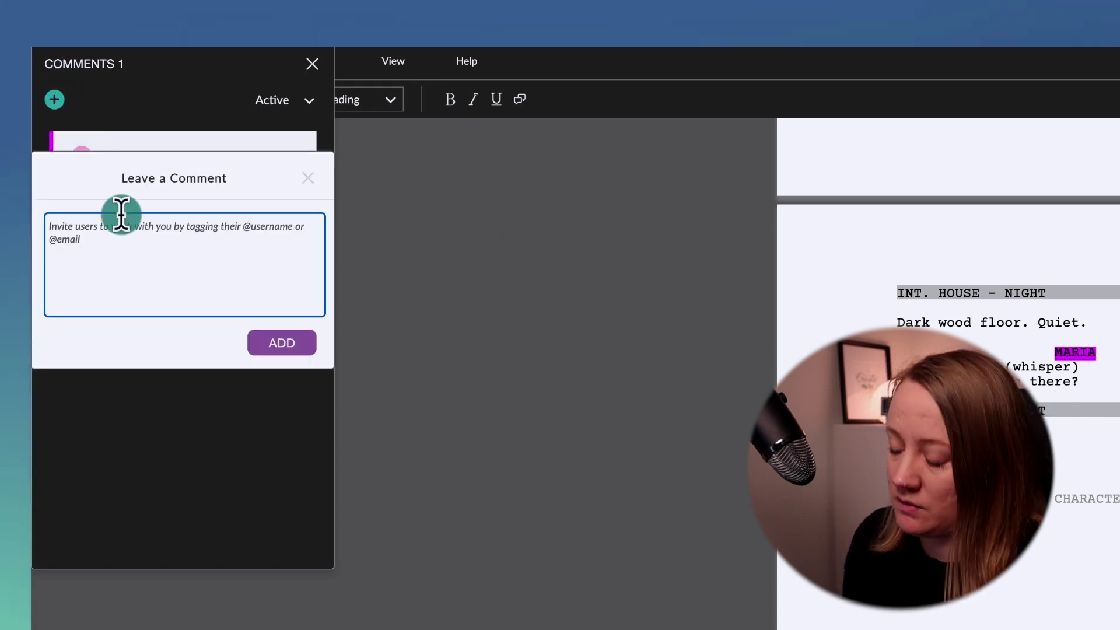
pyautogui.write("Story doesn't move")
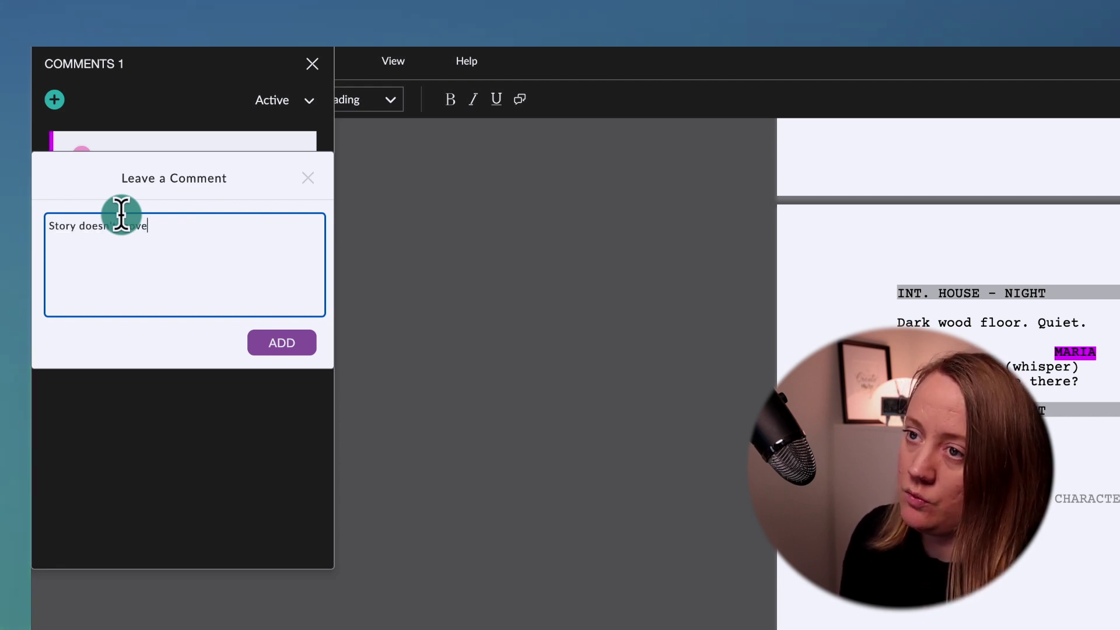
pyautogui.write(' forward, ')
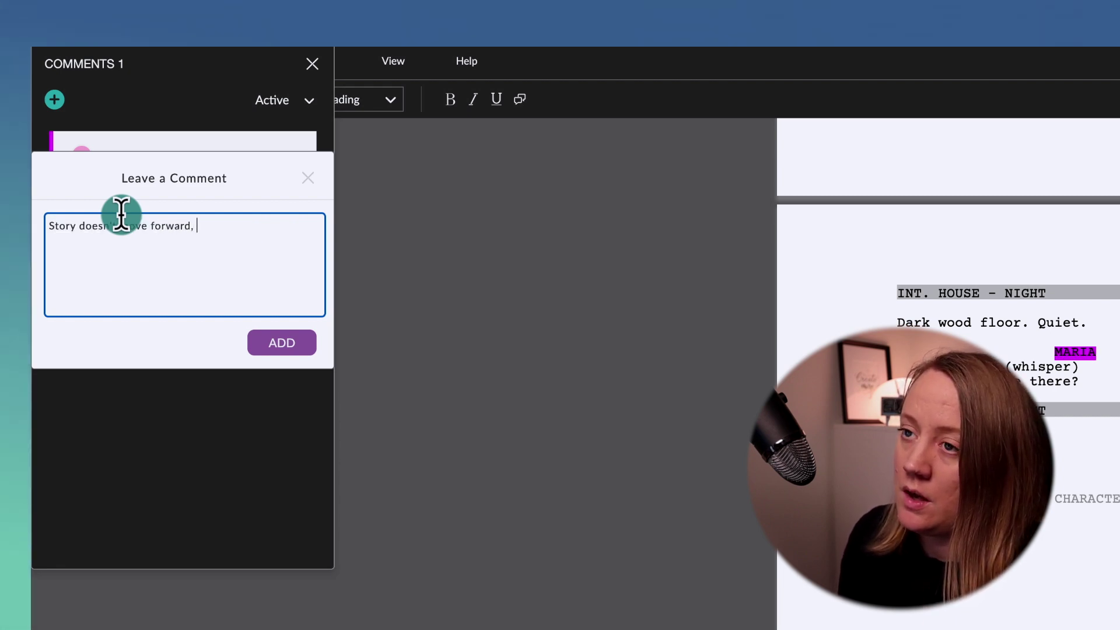
pyautogui.write('add conflic')
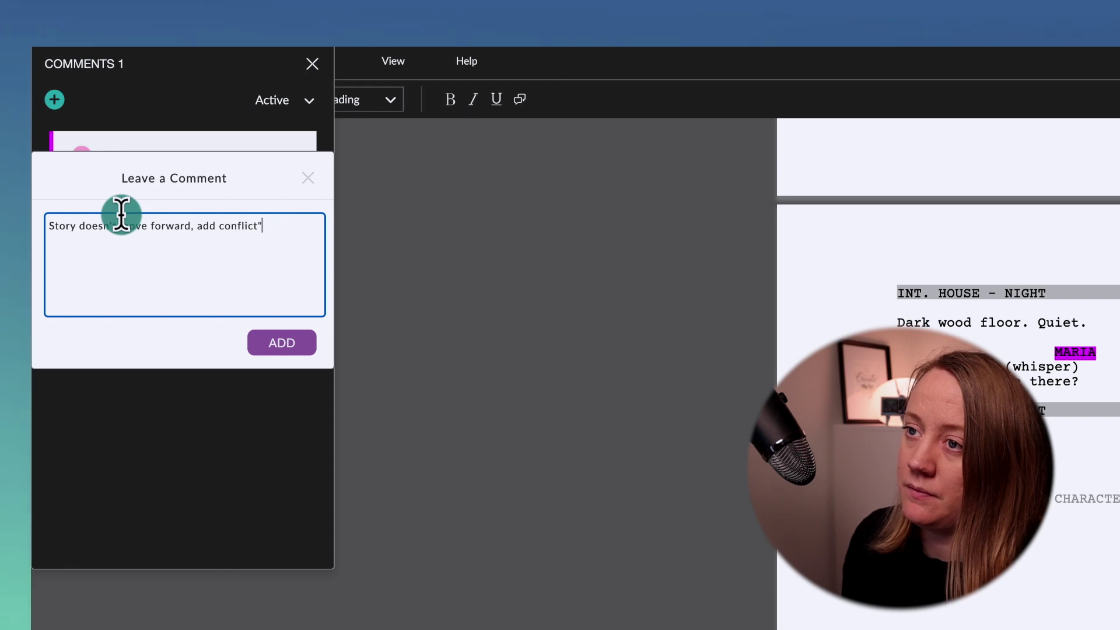
pyautogui.write('t!')
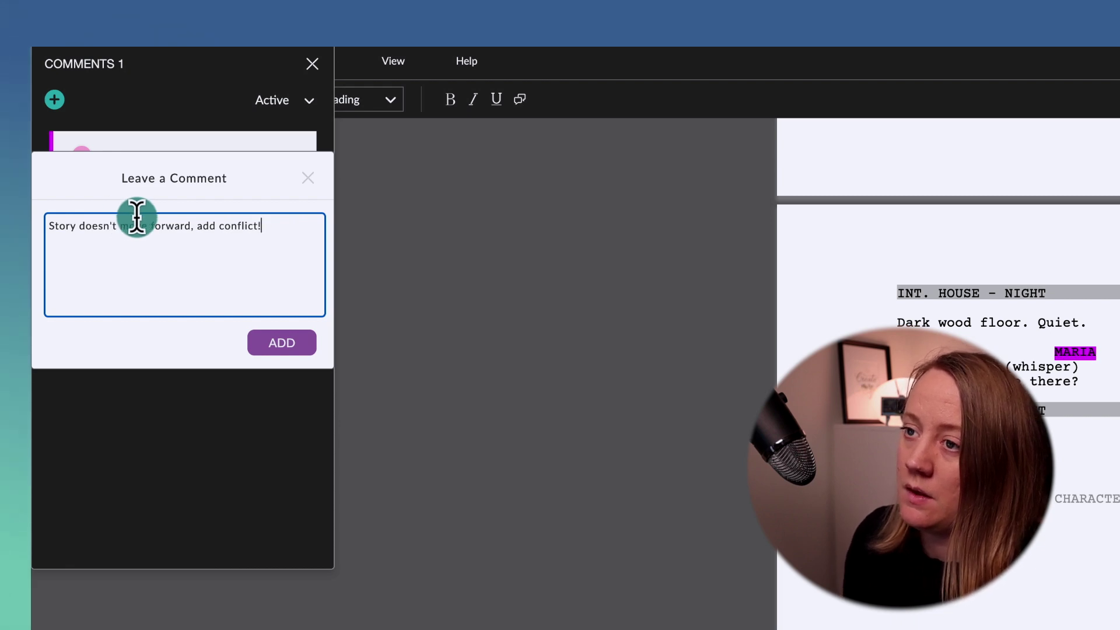
pyautogui.click(282, 342)
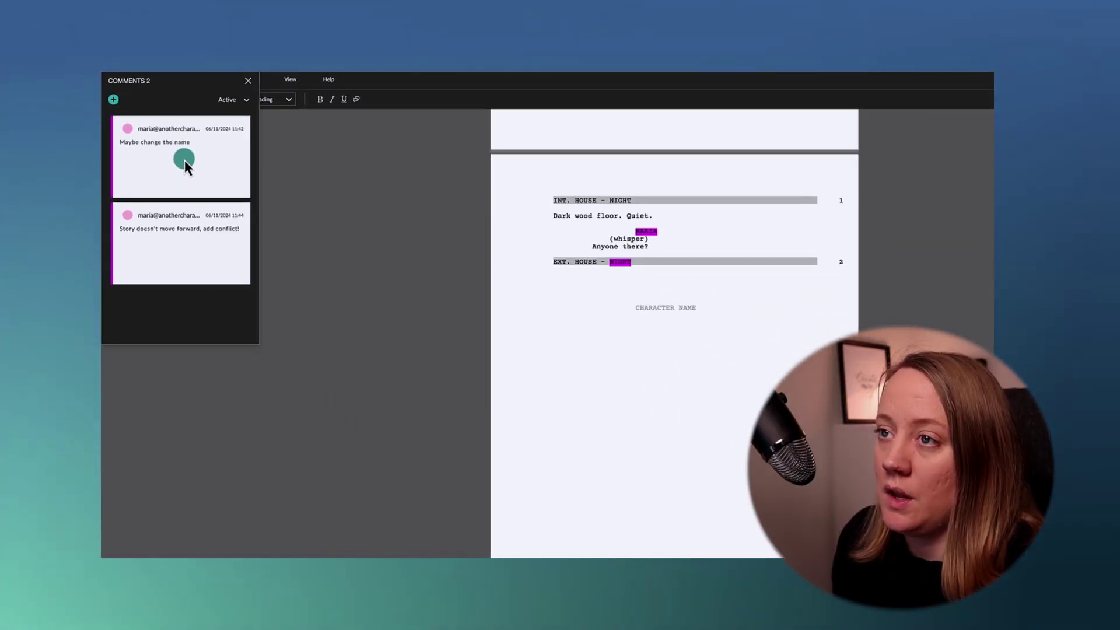
# Set the color of the comment on the EXT. HOUSE - NIGHT heading to blue and close the comment.
pyautogui.click(616, 263)
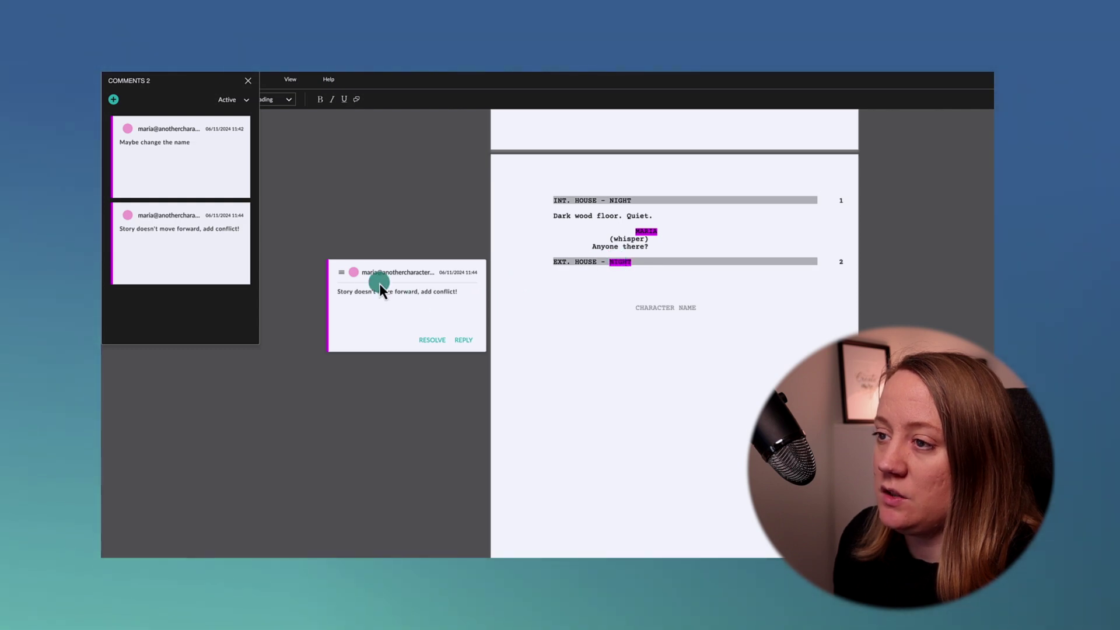
pyautogui.click(346, 279)
pyautogui.moveTo(359, 308)
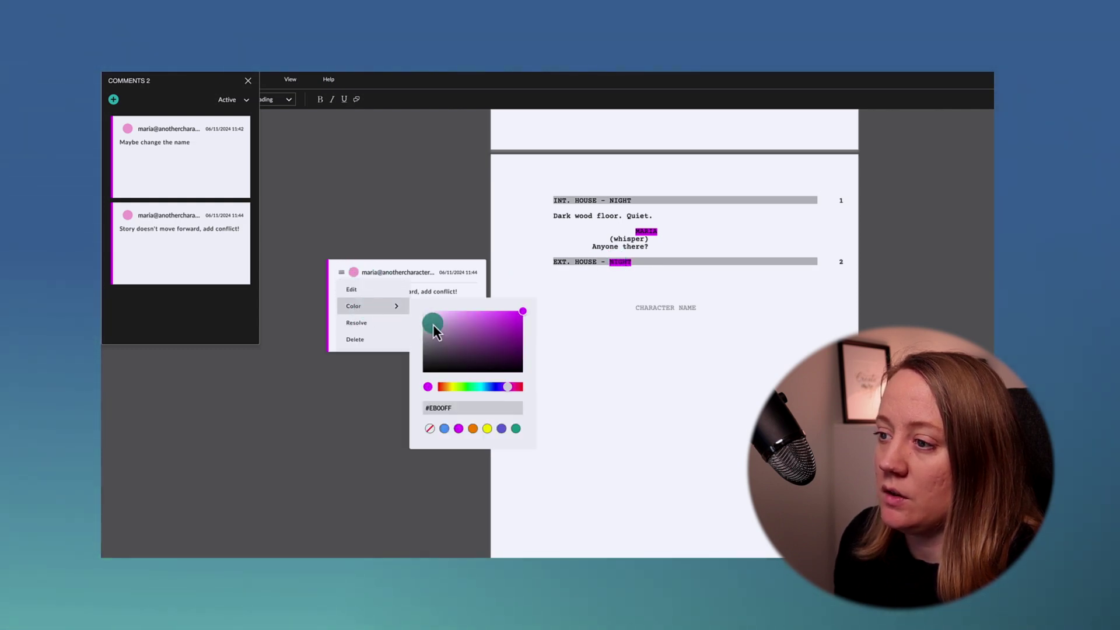
pyautogui.click(445, 429)
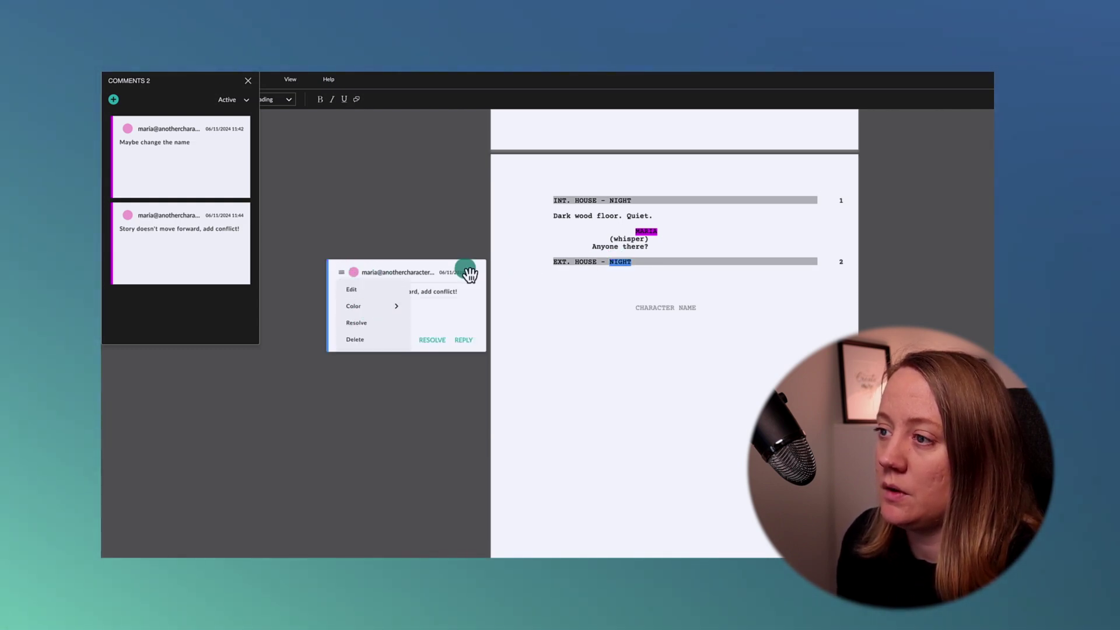
pyautogui.click(665, 321)
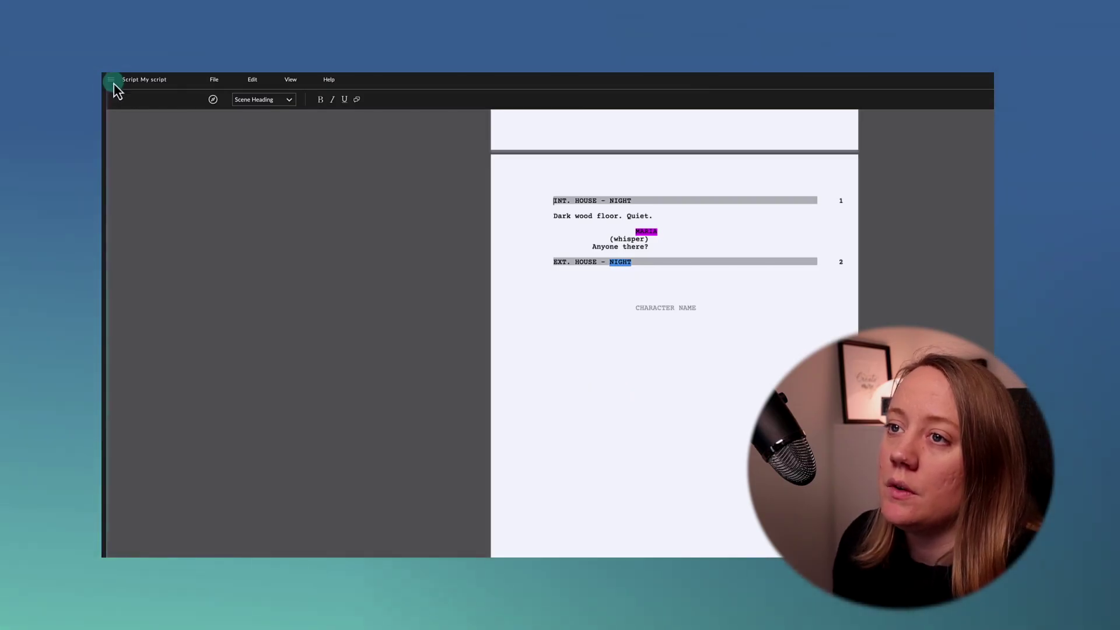
# Open the project's Beat Sheet and bring its act beats into view.
pyautogui.click(111, 79)
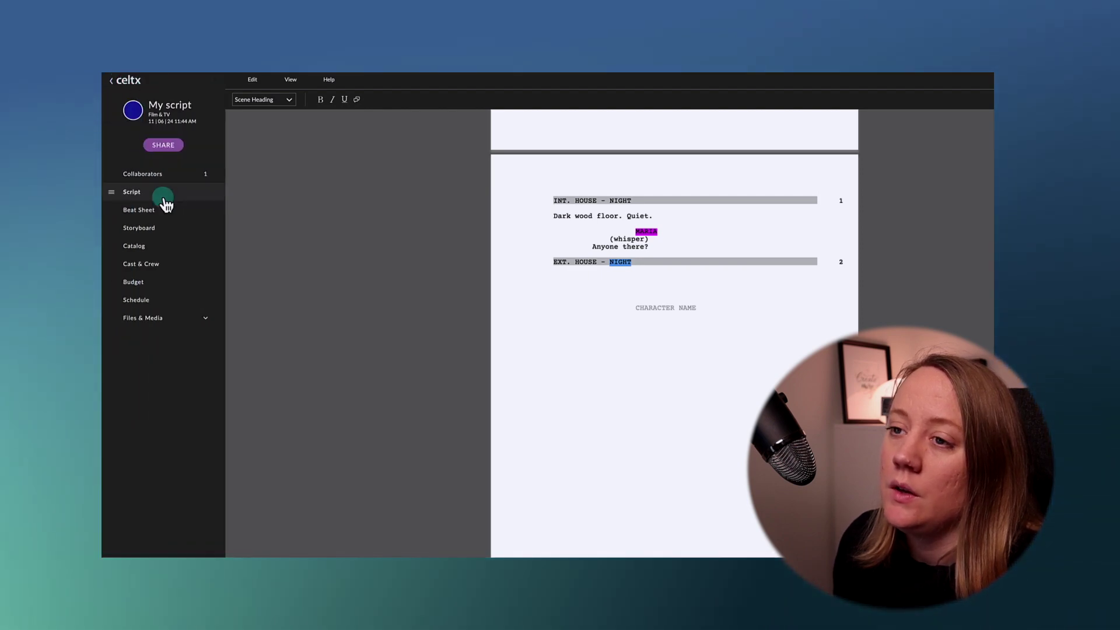
pyautogui.click(159, 210)
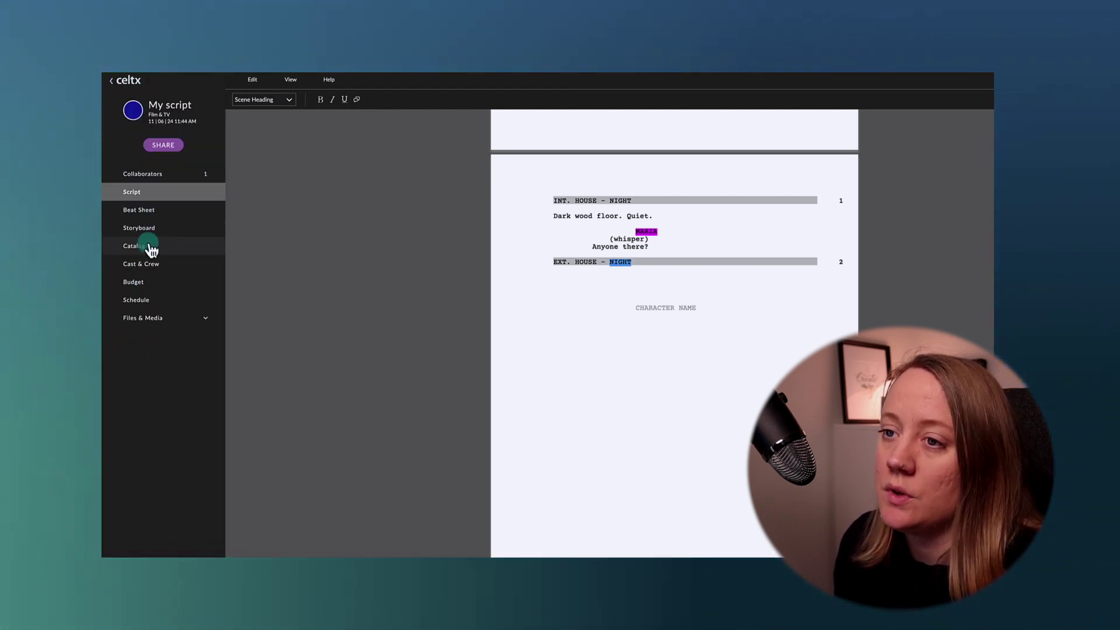
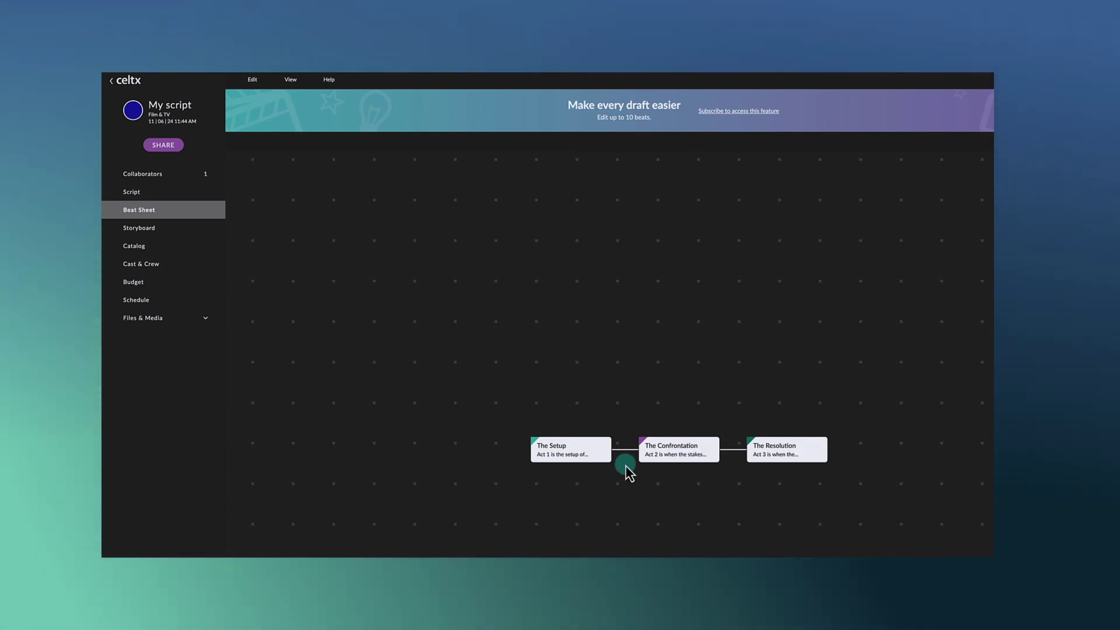
pyautogui.rightClick(567, 422)
pyautogui.click(543, 436)
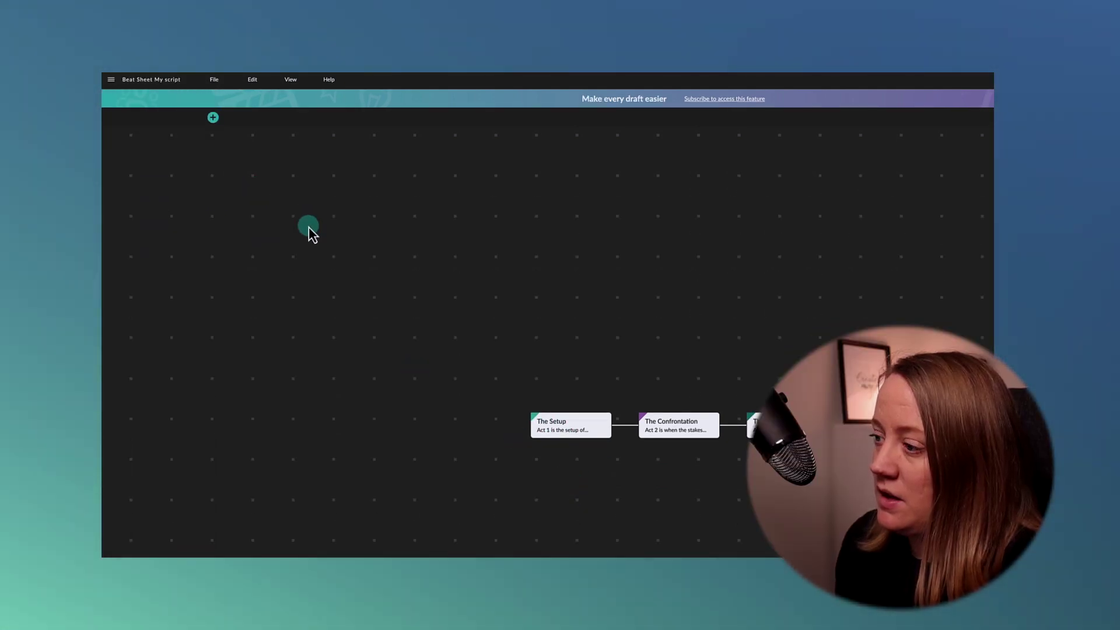
# Add a new beat titled "Act 1" and place it above and to the left of the existing three beats.
pyautogui.click(215, 118)
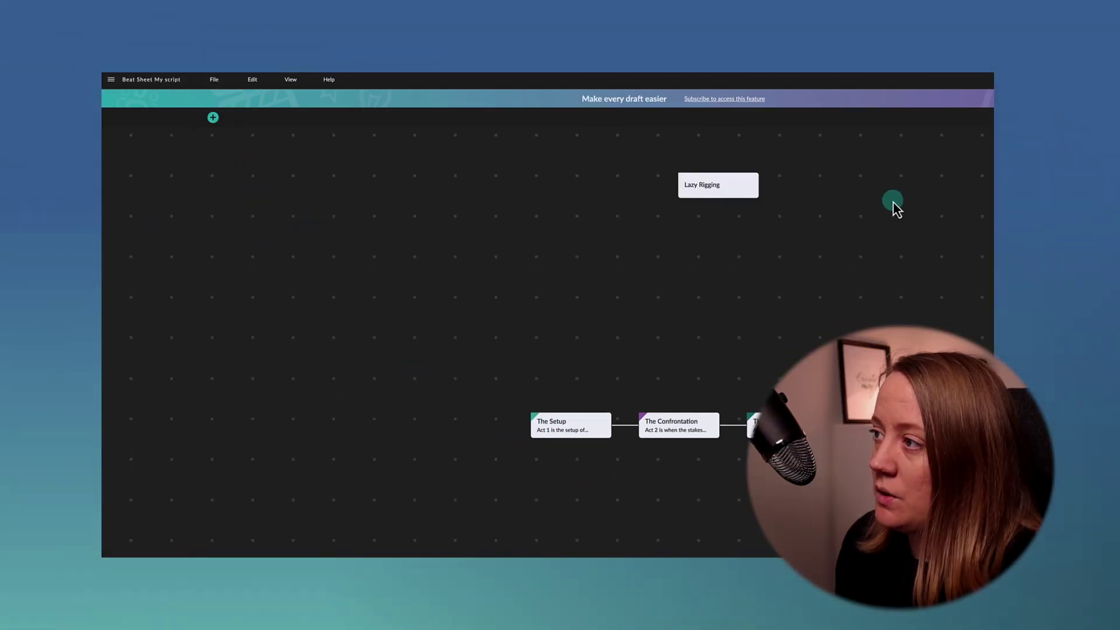
pyautogui.moveTo(718, 185); pyautogui.dragTo(574, 344)
pyautogui.click(573, 347)
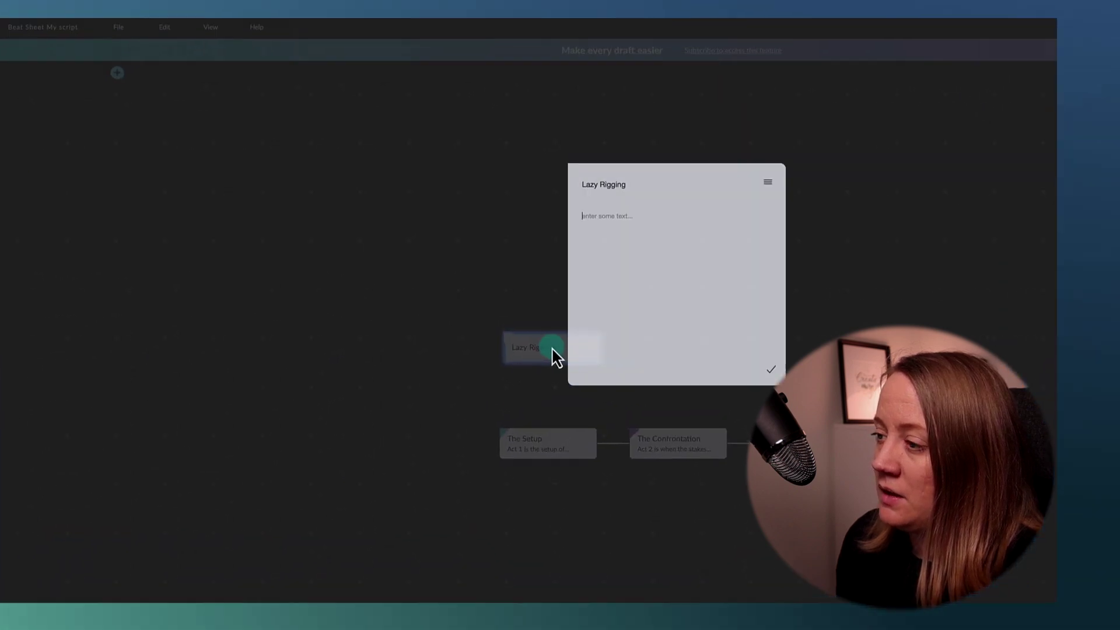
pyautogui.moveTo(678, 228); pyautogui.dragTo(562, 226)
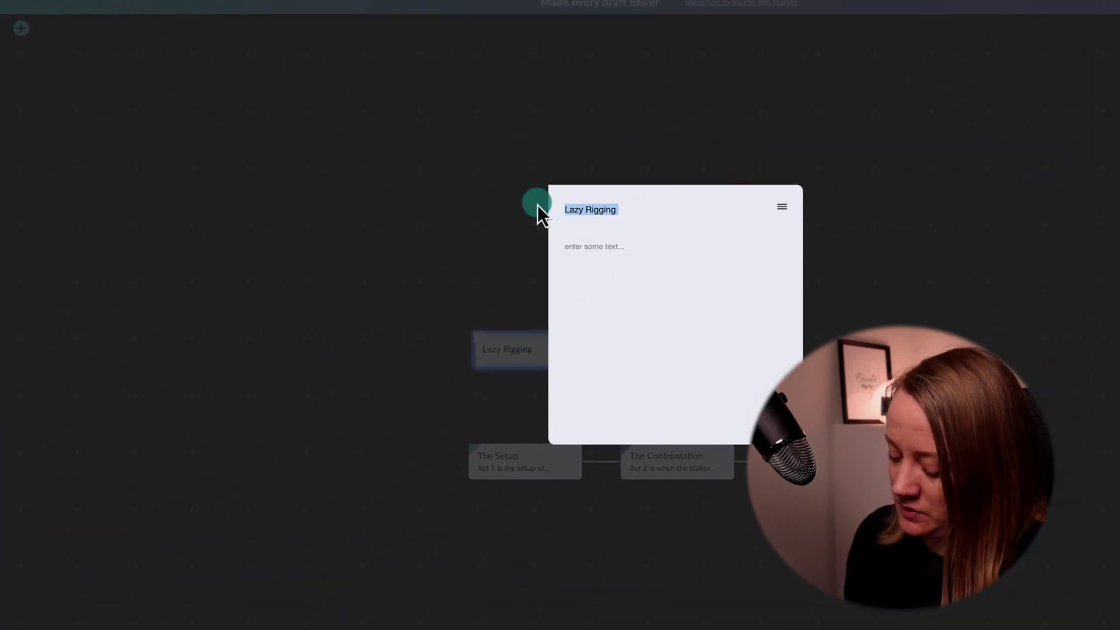
pyautogui.write('Act 1')
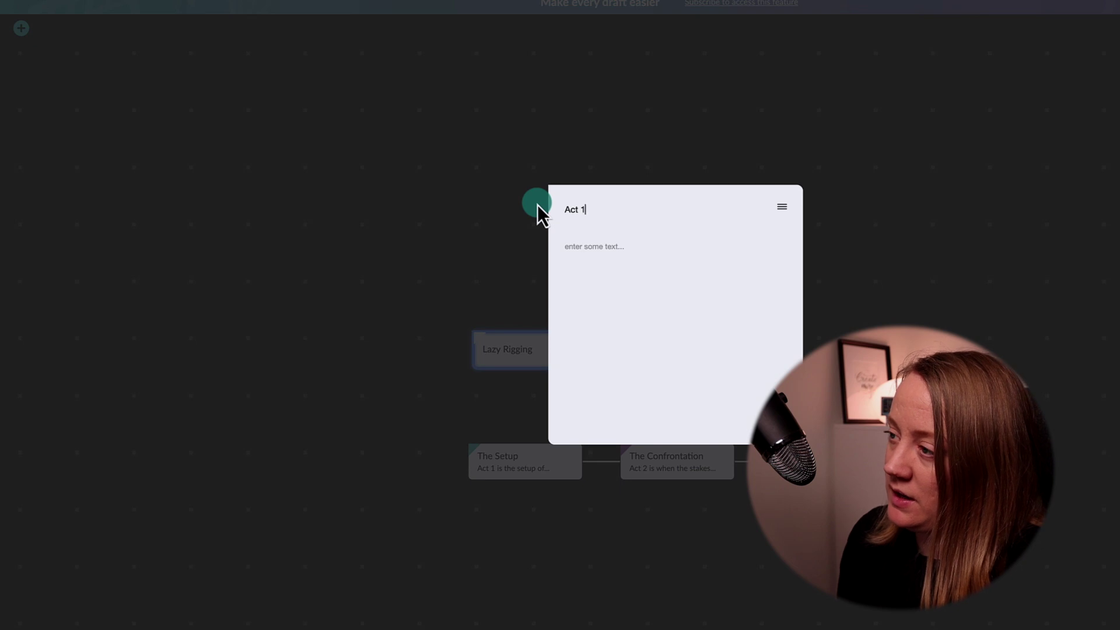
pyautogui.moveTo(508, 367); pyautogui.dragTo(340, 219)
# Add two more beats titled "Act 2" and "Act 3" in a row beside Act 1.
pyautogui.click(22, 30)
pyautogui.moveTo(662, 200); pyautogui.dragTo(535, 198)
pyautogui.write('Act 2')
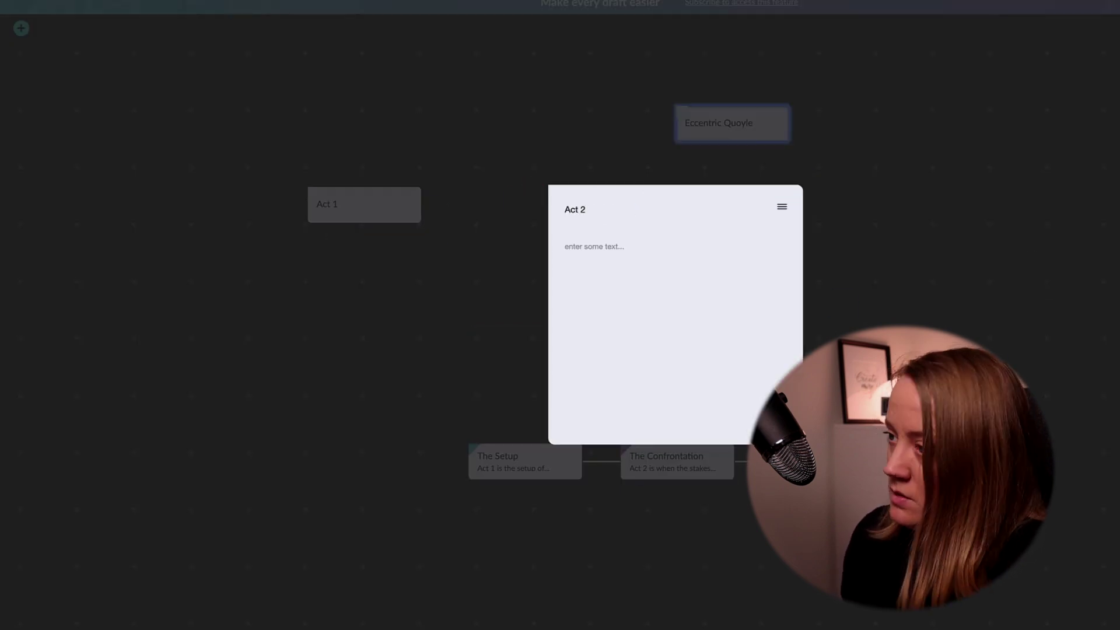
pyautogui.click(535, 198)
pyautogui.moveTo(713, 125); pyautogui.dragTo(611, 195)
pyautogui.write('Act 3')
# Add a new beat titled "Maria gets lost in the woods" and place it below Act 1.
pyautogui.click(120, 98)
pyautogui.moveTo(725, 130); pyautogui.dragTo(353, 263)
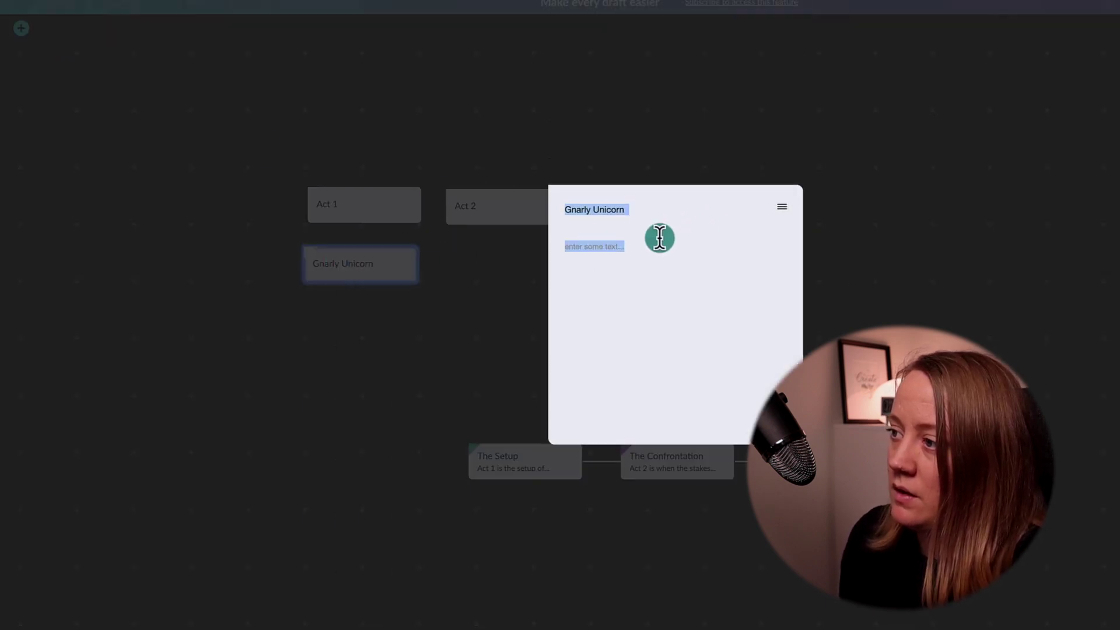
pyautogui.write('Mari')
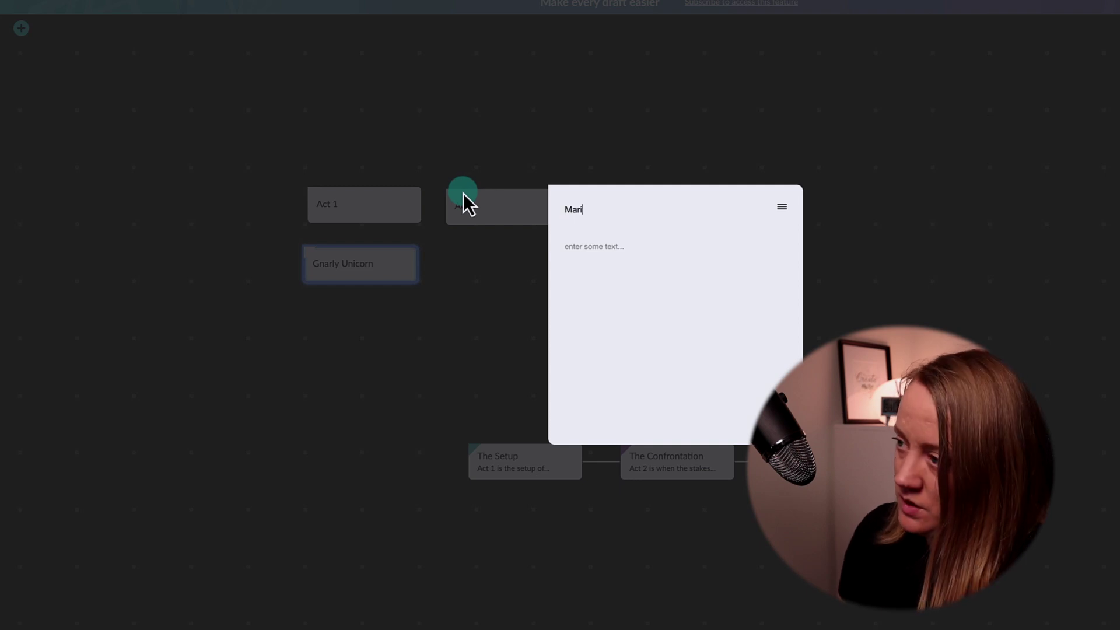
pyautogui.write('a gets lost in the woods')
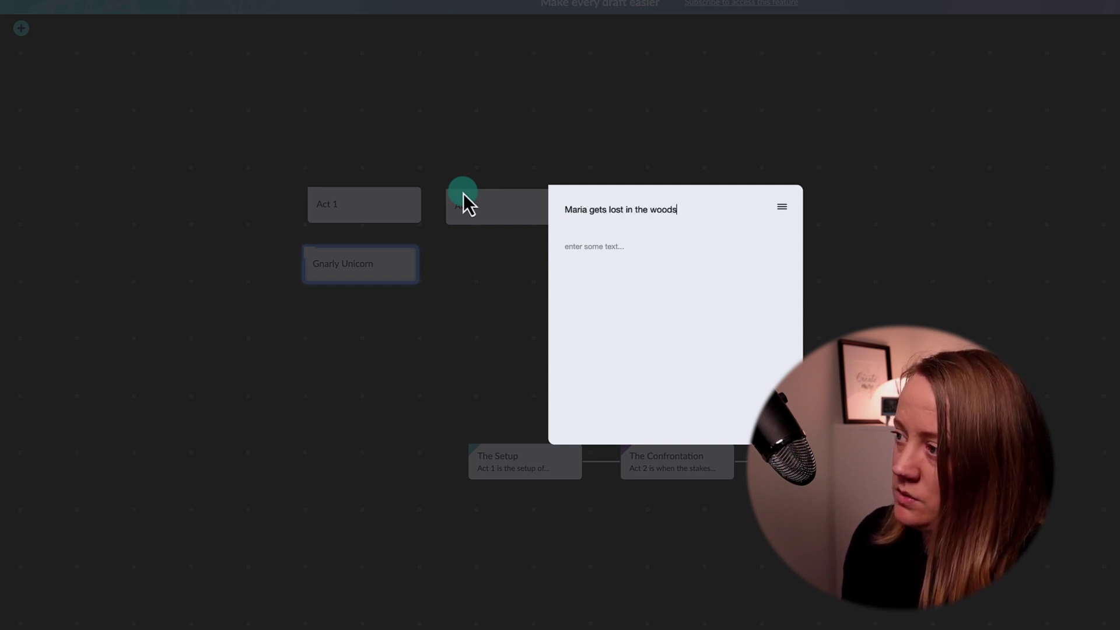
# Set the color of the "Maria gets lost in the woods" beat to magenta and close its card.
pyautogui.click(787, 212)
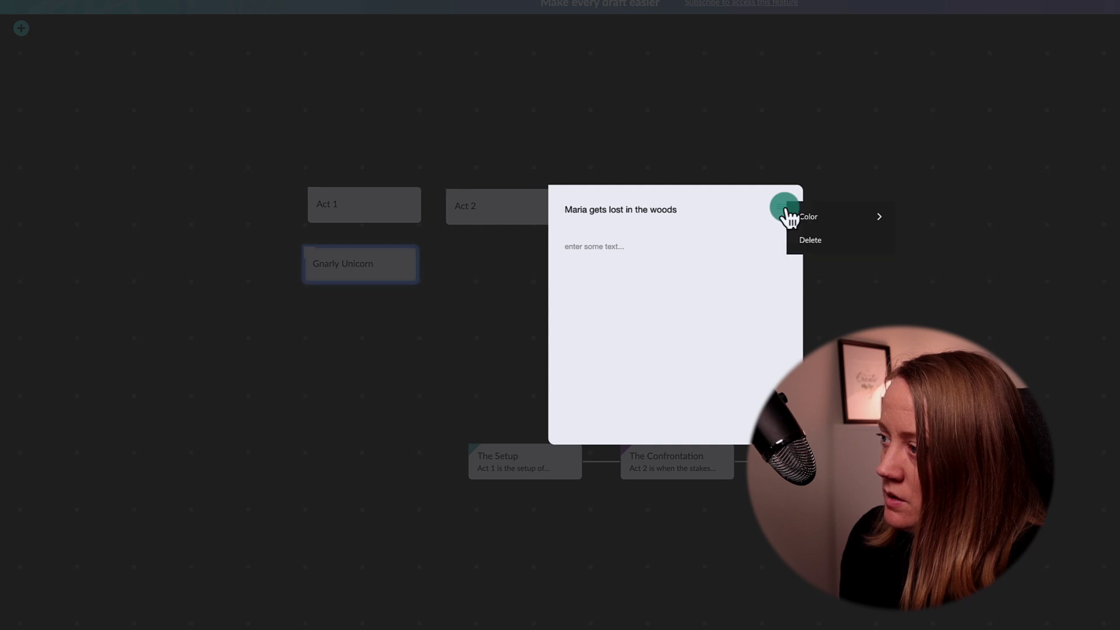
pyautogui.click(832, 224)
pyautogui.click(930, 231)
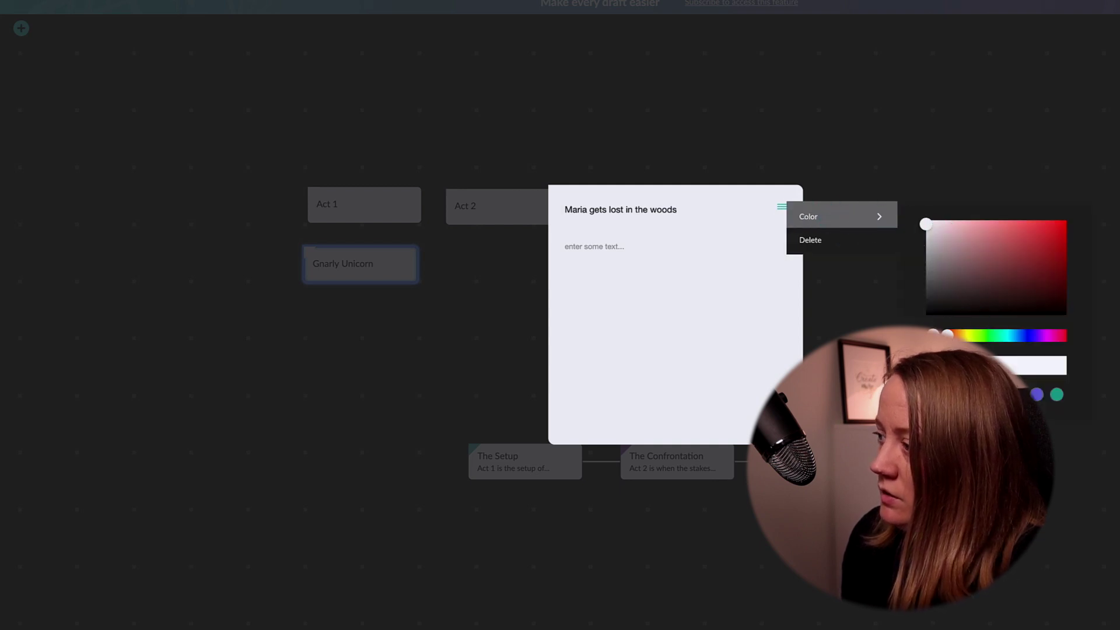
pyautogui.click(1066, 221)
pyautogui.click(506, 340)
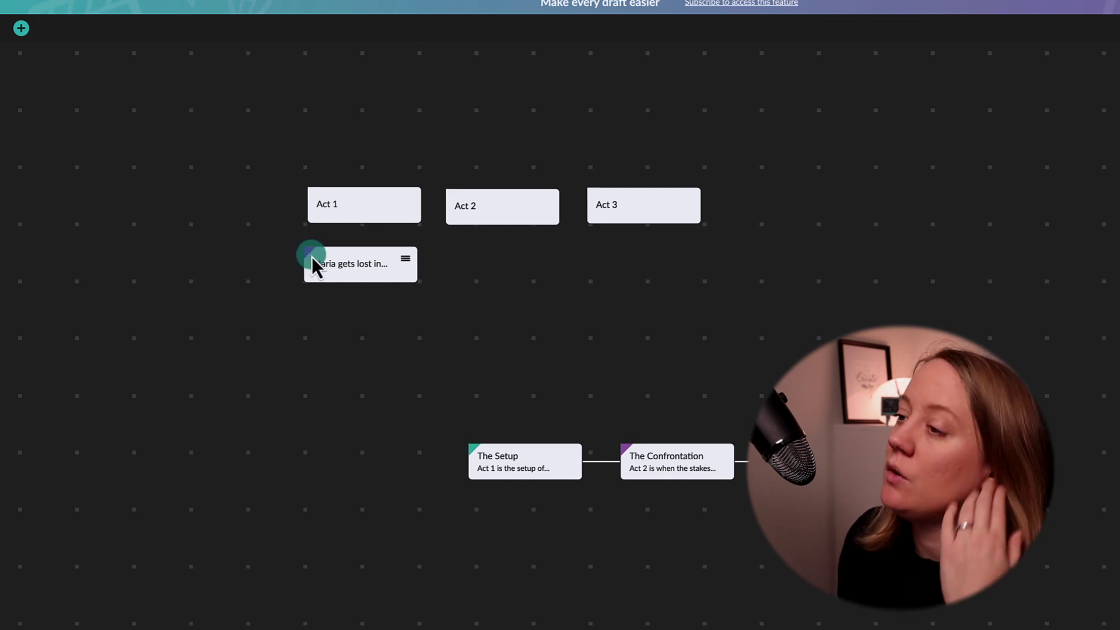
# Align the "Maria gets lost in the woods" beat under Act 1 and link the two with a solid line.
pyautogui.moveTo(348, 284)
pyautogui.mouseDown()
pyautogui.moveTo(365, 274)
pyautogui.moveTo(370, 217)
pyautogui.moveTo(353, 282)
pyautogui.mouseUp()
pyautogui.click(411, 261)
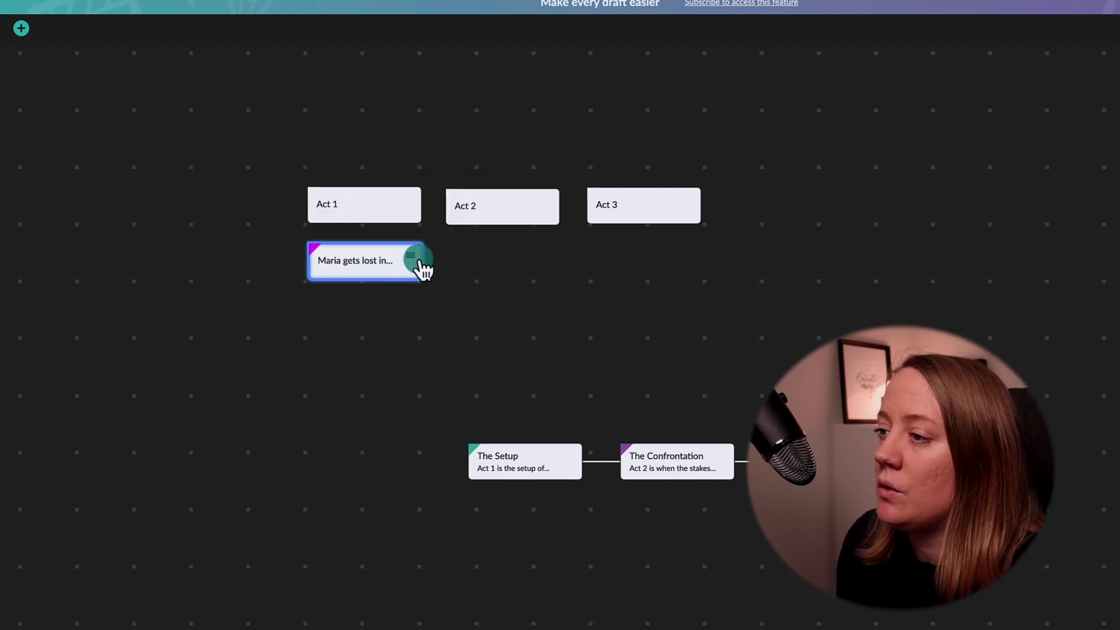
pyautogui.moveTo(476, 209)
pyautogui.click(546, 208)
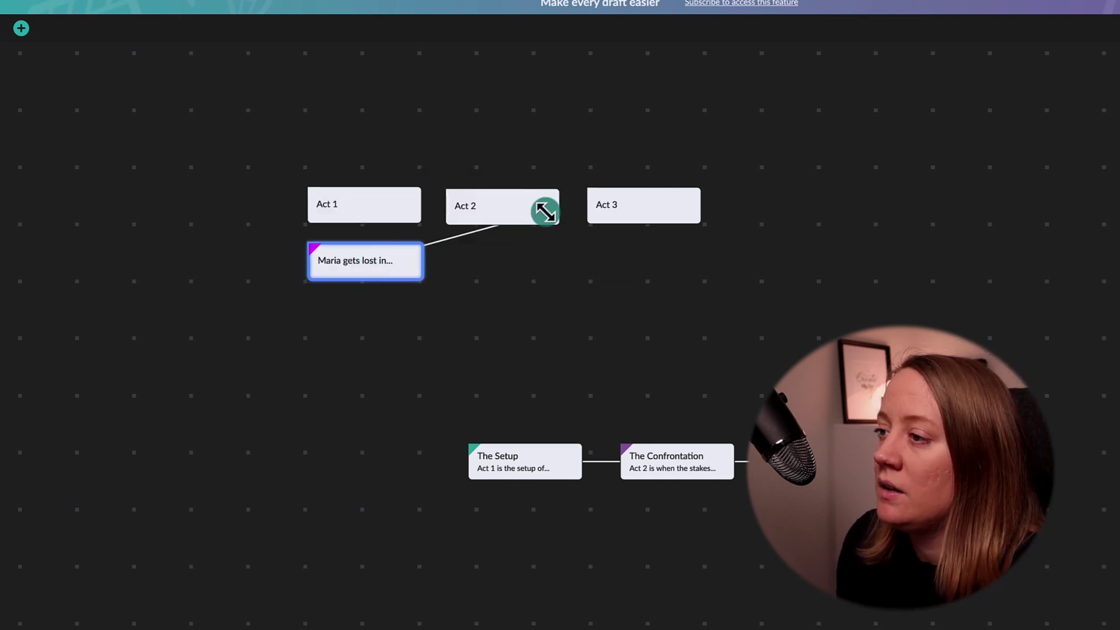
pyautogui.click(375, 213)
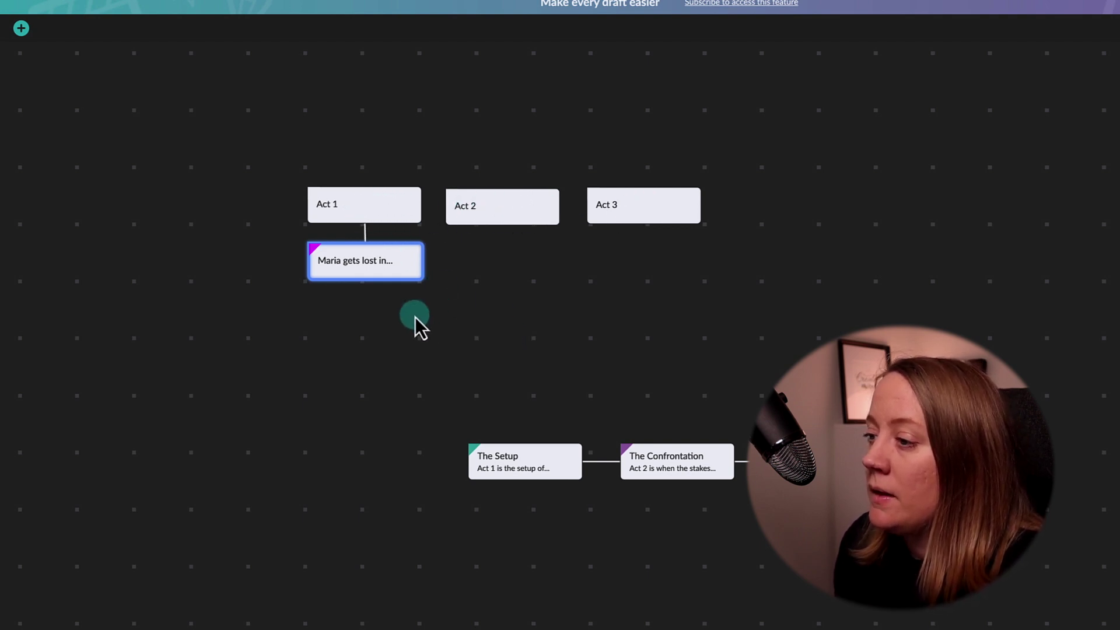
pyautogui.moveTo(392, 271)
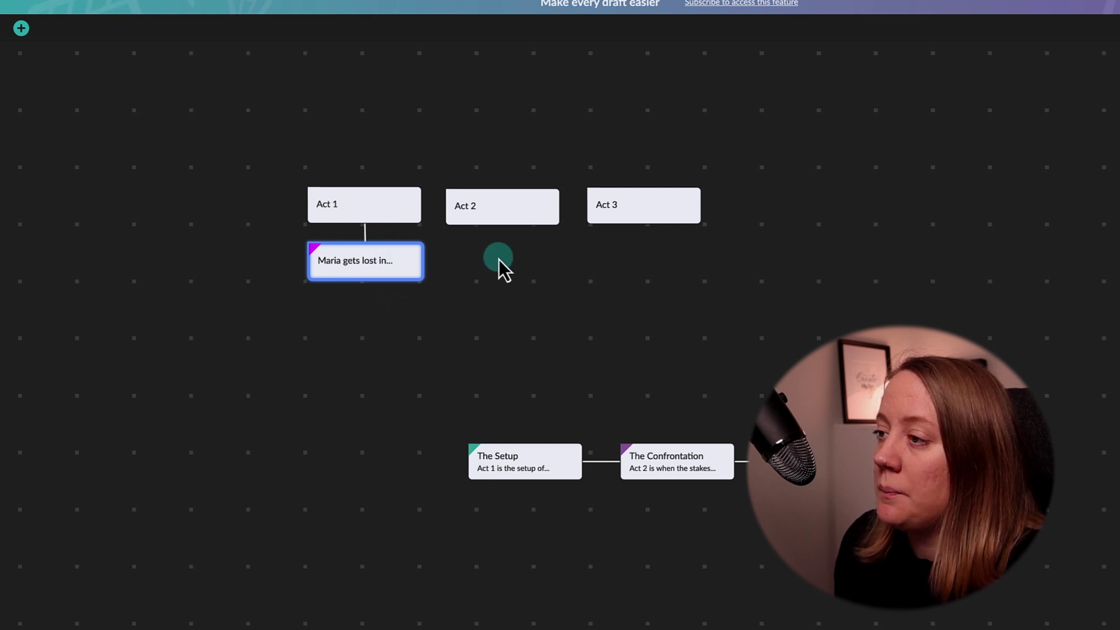
# Add another beat and title it "Maria finds her way back", leaving its description empty.
pyautogui.click(21, 29)
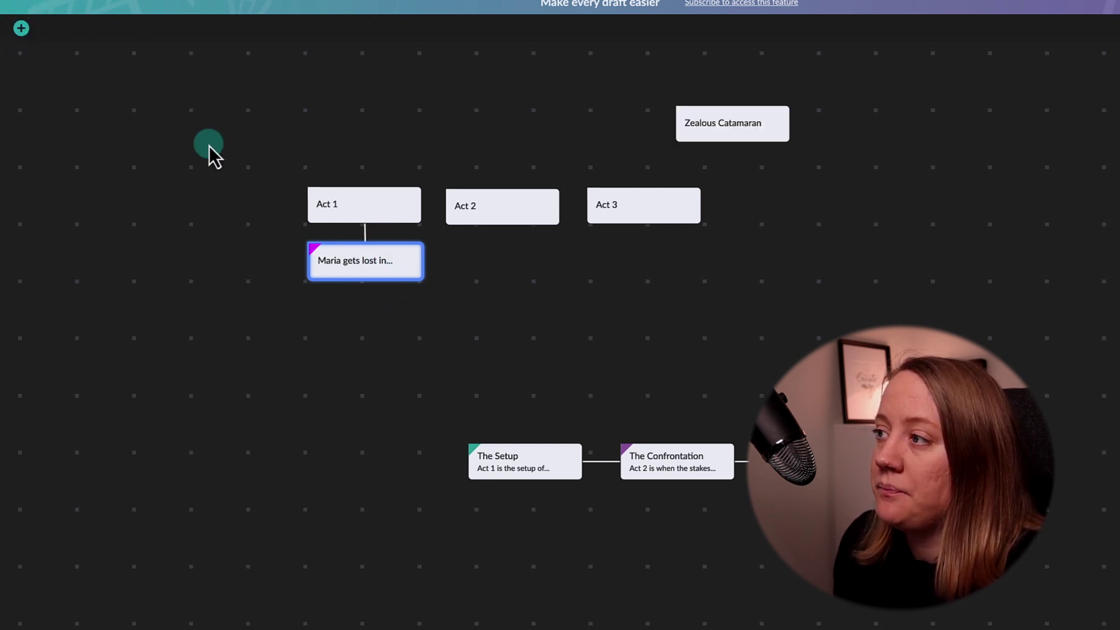
pyautogui.doubleClick(746, 123)
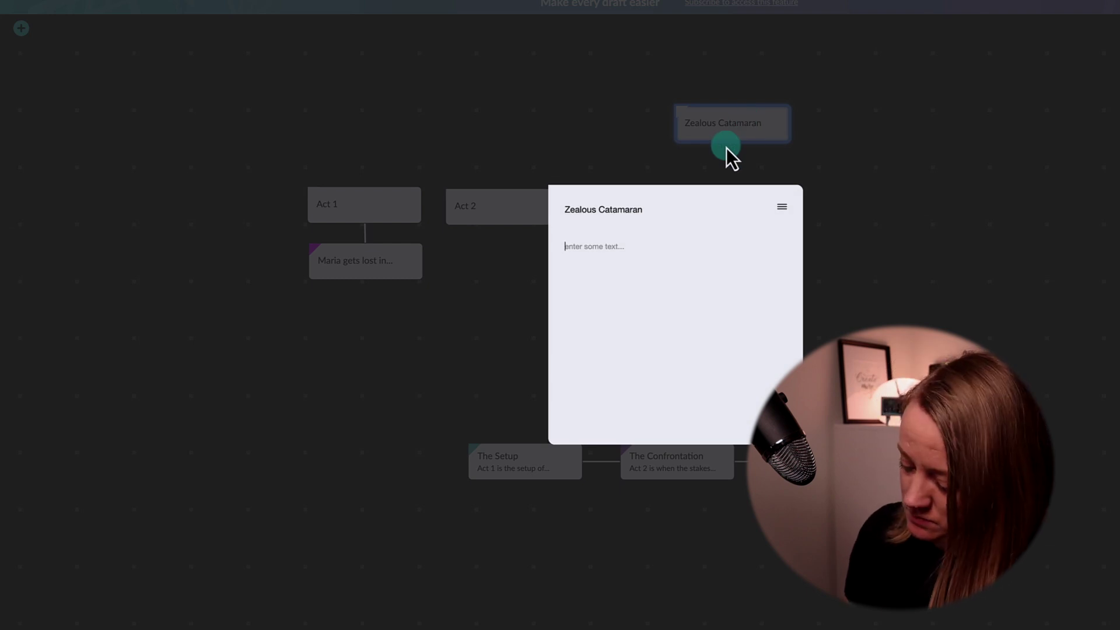
pyautogui.write('Maria finds her way')
pyautogui.moveTo(644, 245); pyautogui.dragTo(492, 239)
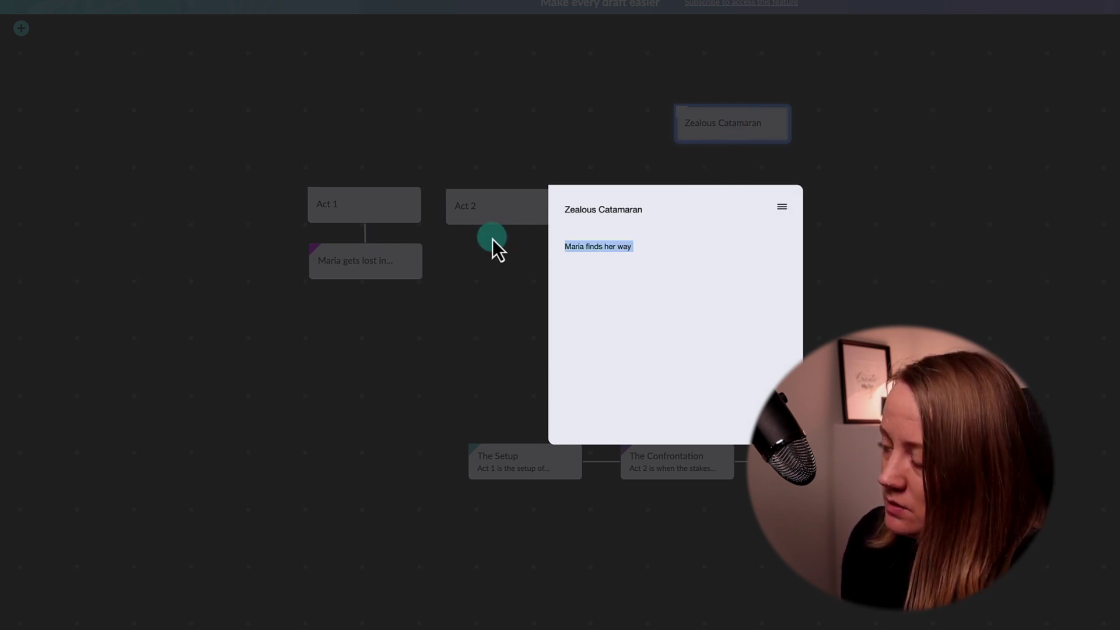
pyautogui.click(678, 249)
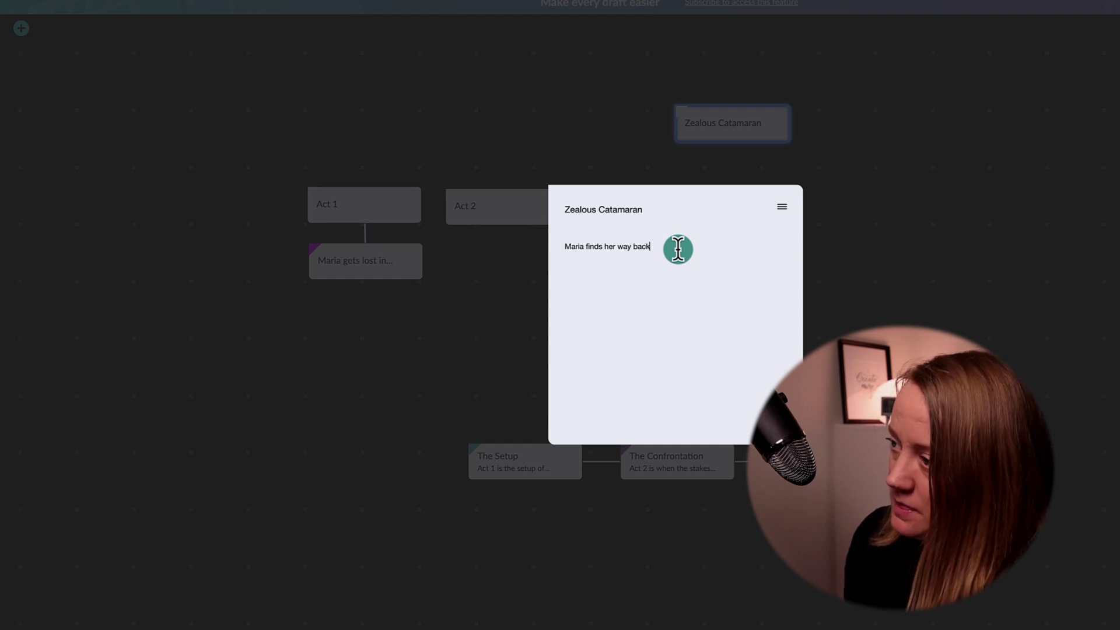
pyautogui.moveTo(677, 251); pyautogui.dragTo(458, 225)
pyautogui.moveTo(607, 246); pyautogui.dragTo(512, 214)
pyautogui.press('BackSpace')
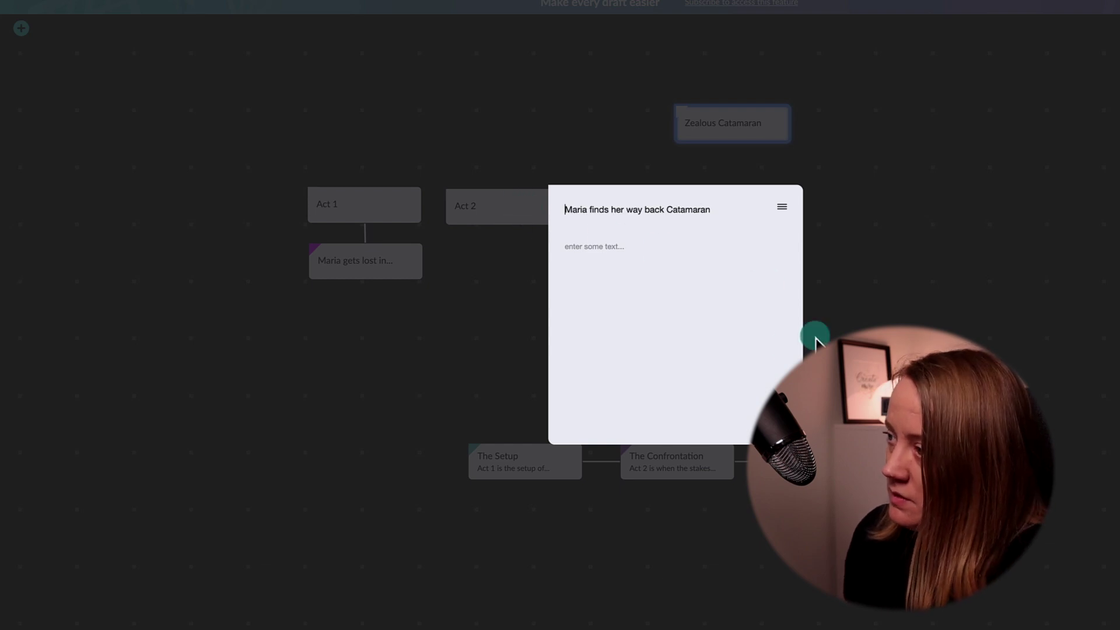
# Place the "Maria finds her way back" beat below Act 2 and set its color to magenta.
pyautogui.click(617, 337)
pyautogui.moveTo(726, 124); pyautogui.dragTo(487, 275)
pyautogui.click(552, 260)
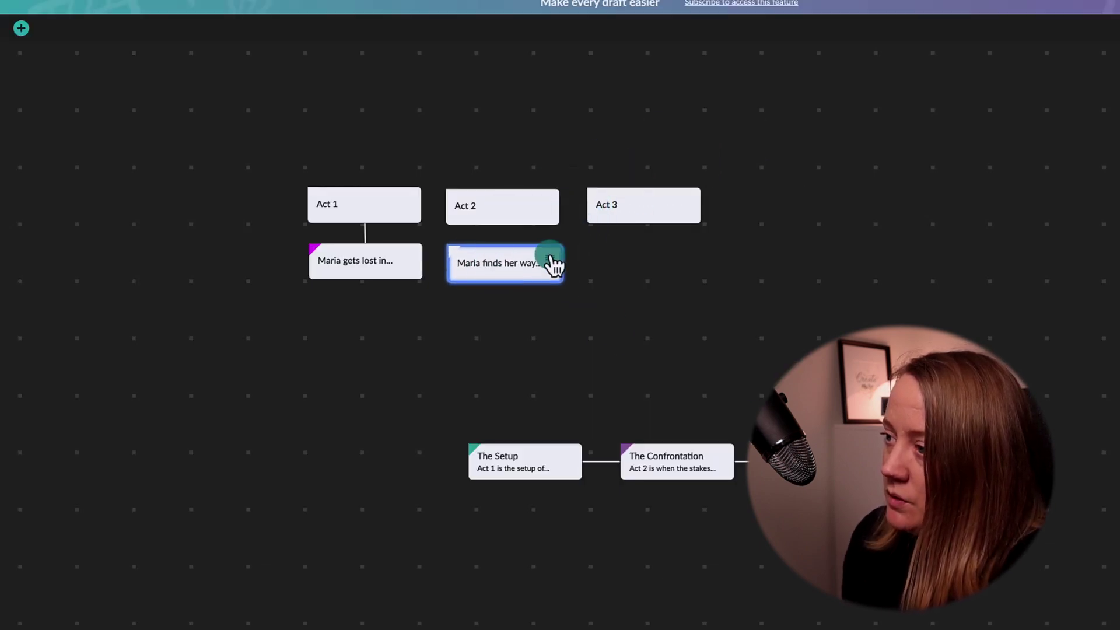
pyautogui.click(598, 210)
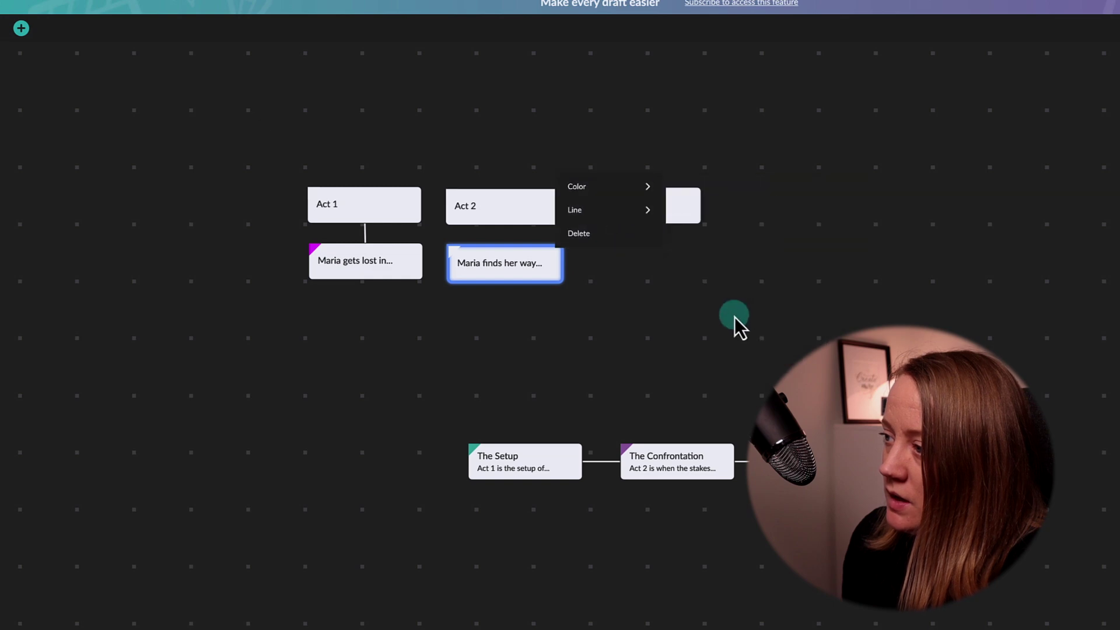
pyautogui.moveTo(642, 192)
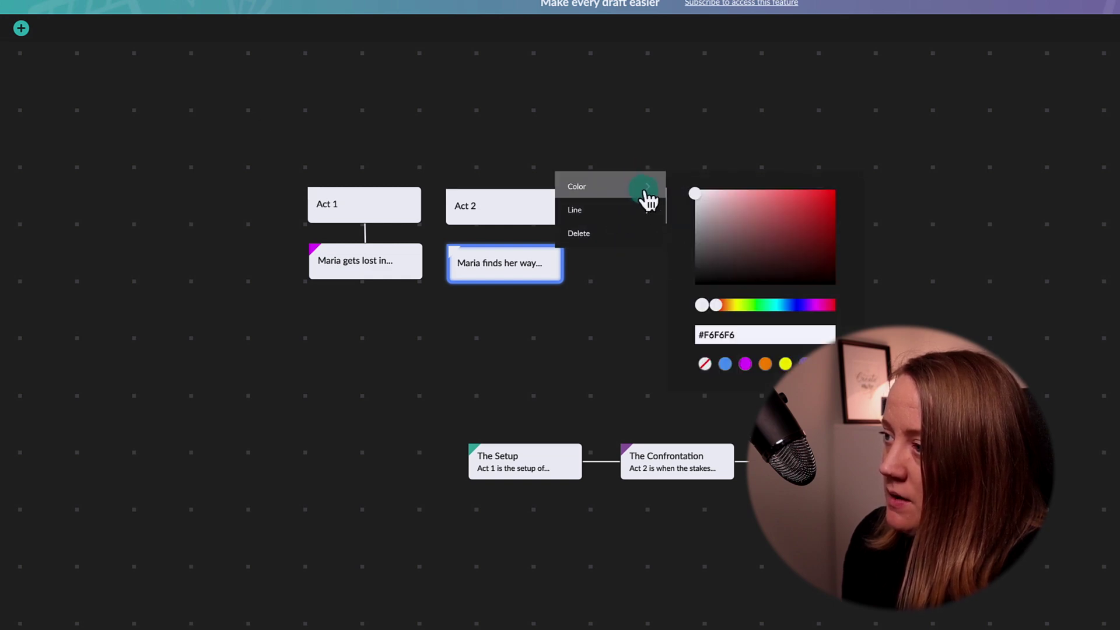
pyautogui.click(746, 364)
pyautogui.click(589, 317)
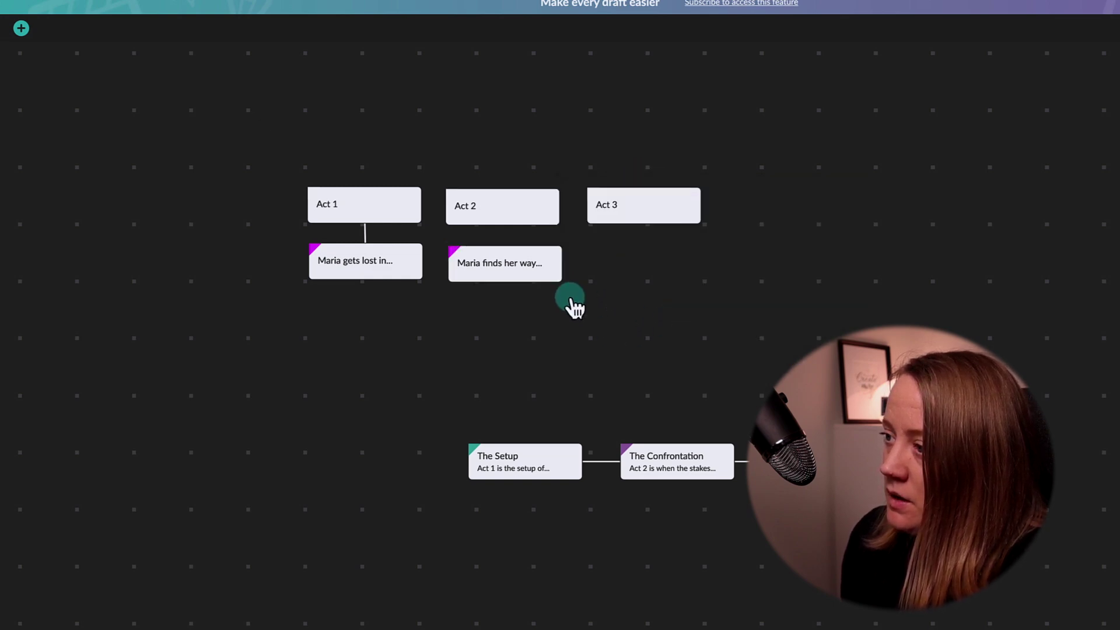
# Move the "Maria finds her way back" beat below Act 3 and draw a solid line from it to the "Maria gets lost in the woods" beat.
pyautogui.moveTo(525, 268); pyautogui.dragTo(670, 270)
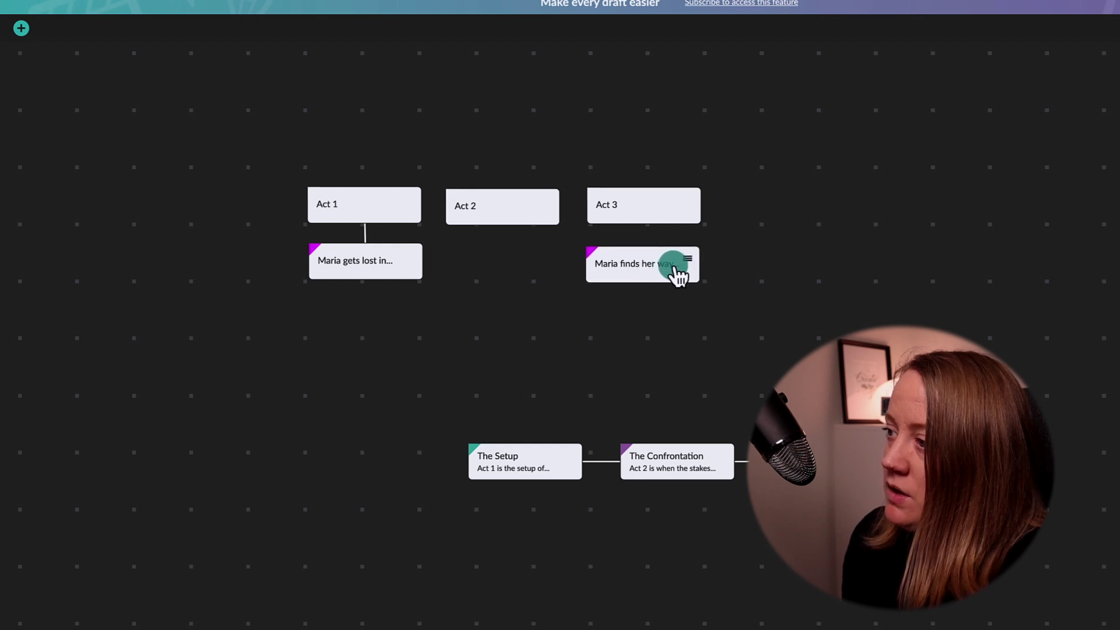
pyautogui.click(687, 261)
pyautogui.moveTo(733, 220)
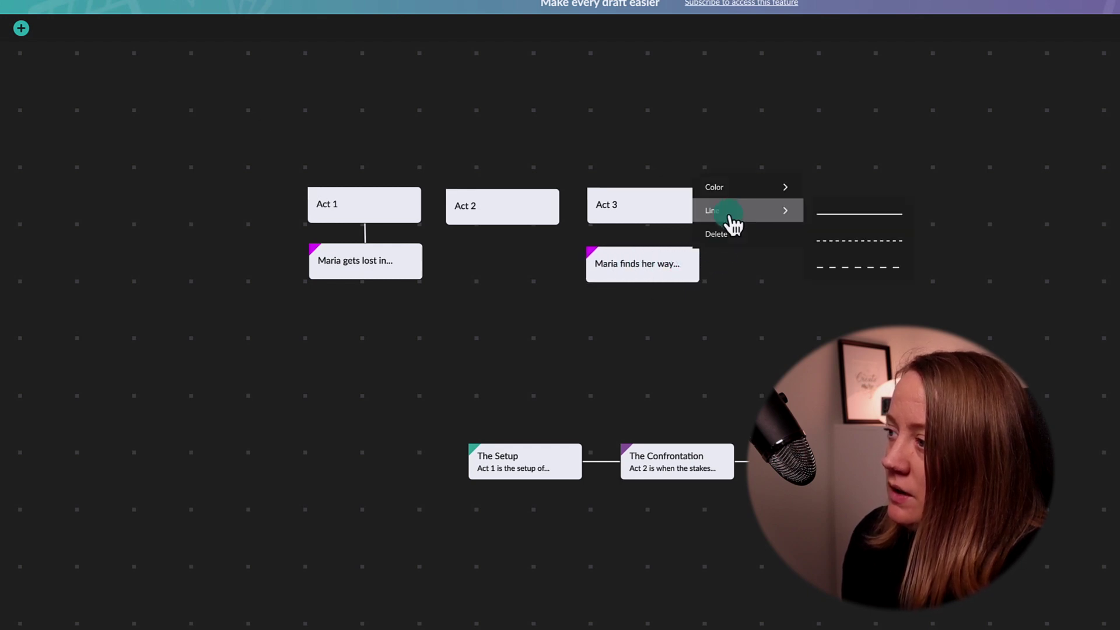
pyautogui.click(845, 219)
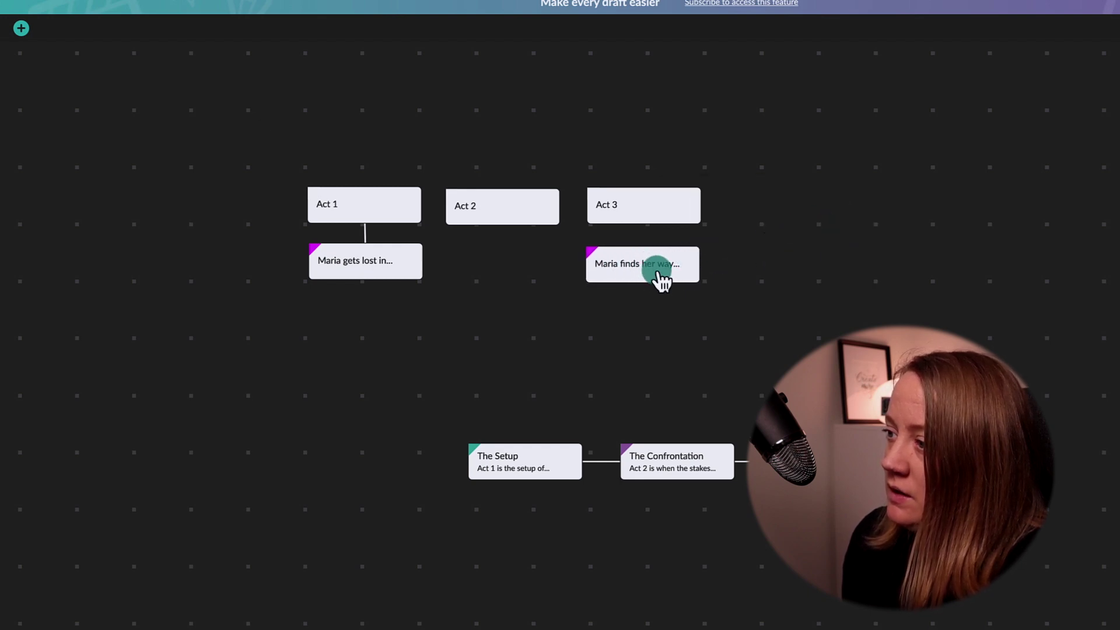
pyautogui.click(405, 261)
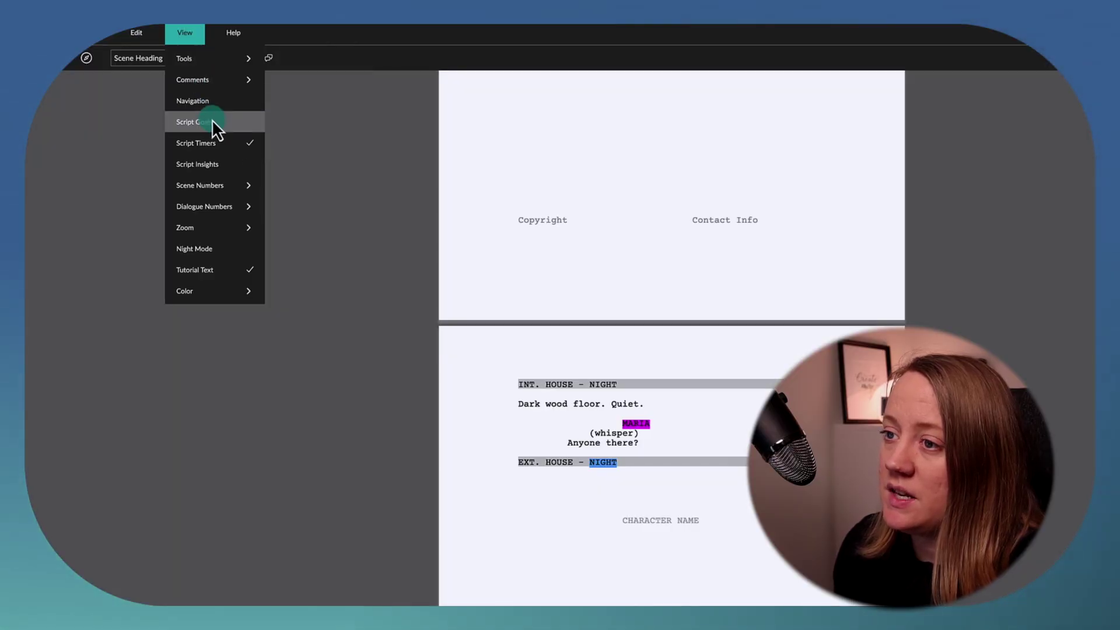
# Look through the script's editing options, open the spelling checker and close it again.
pyautogui.click(143, 36)
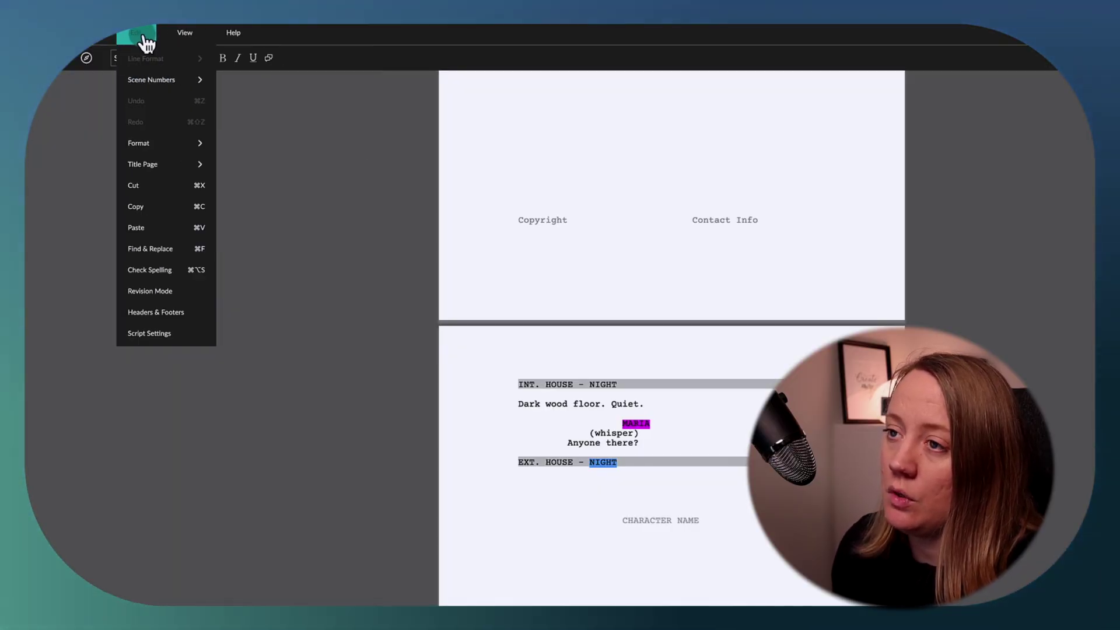
pyautogui.click(169, 144)
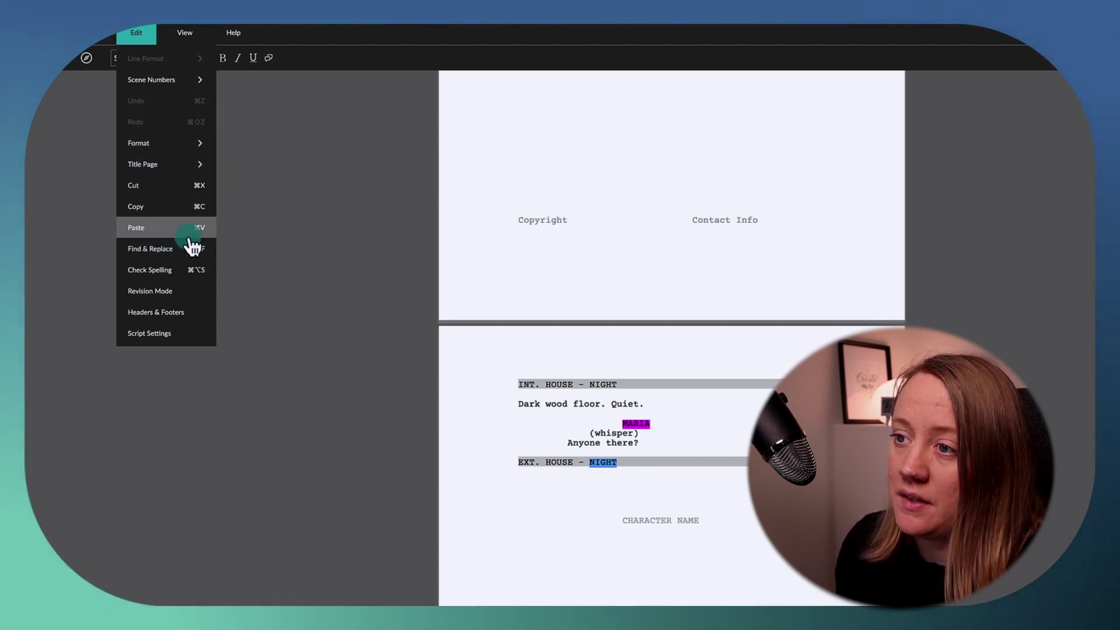
pyautogui.click(168, 274)
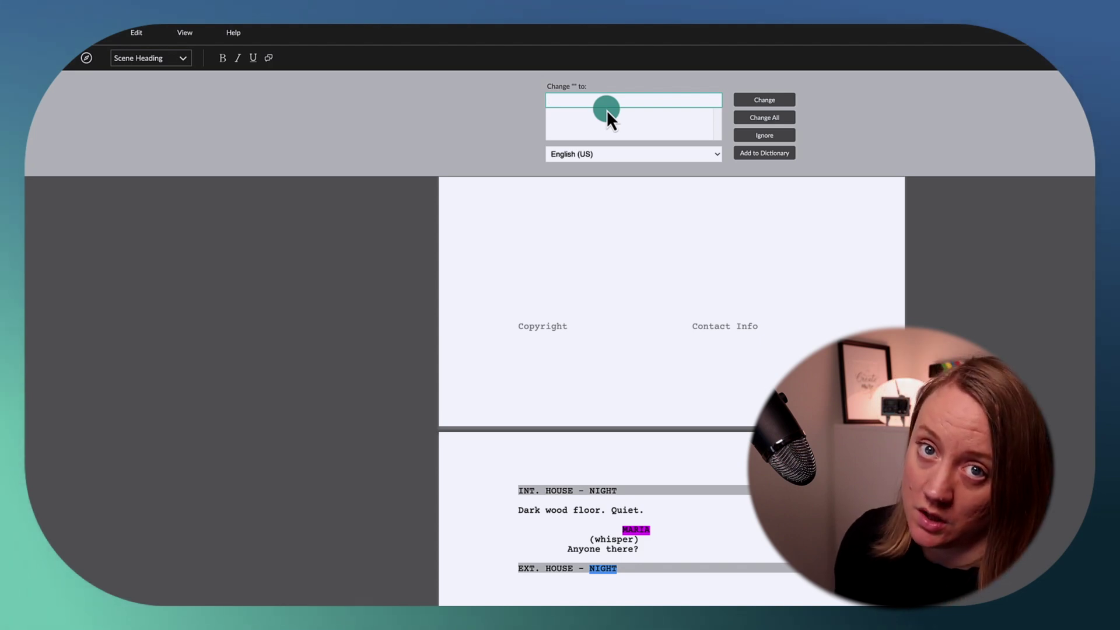
pyautogui.press('Escape')
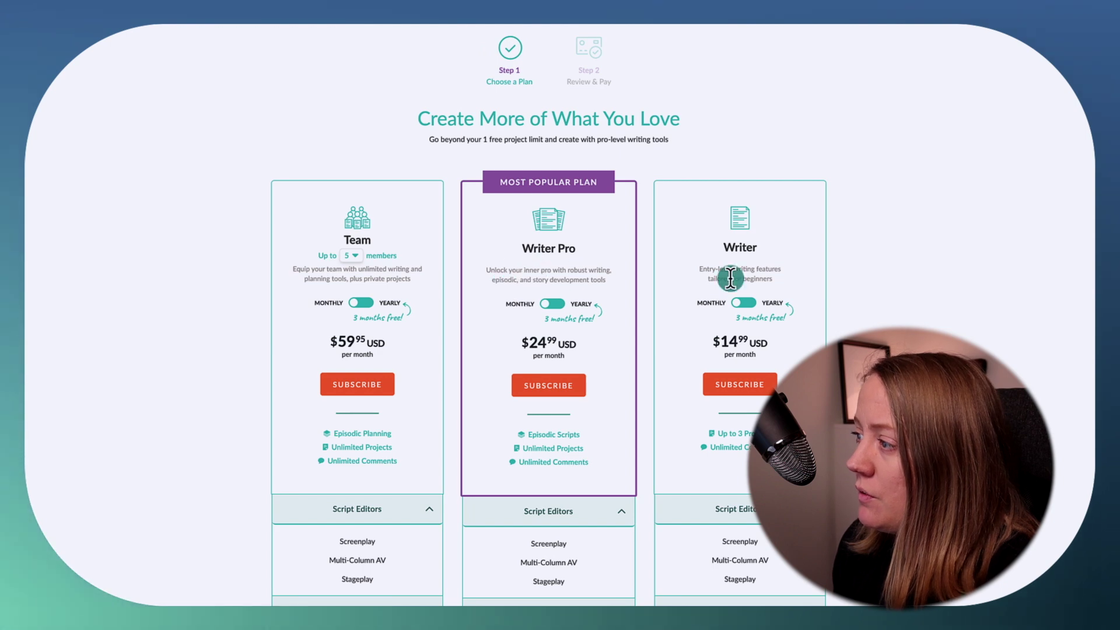
# Compare the prices and included features of the Team, Writer Pro and Writer subscription plans.
pyautogui.scroll(-3, 595, 360)
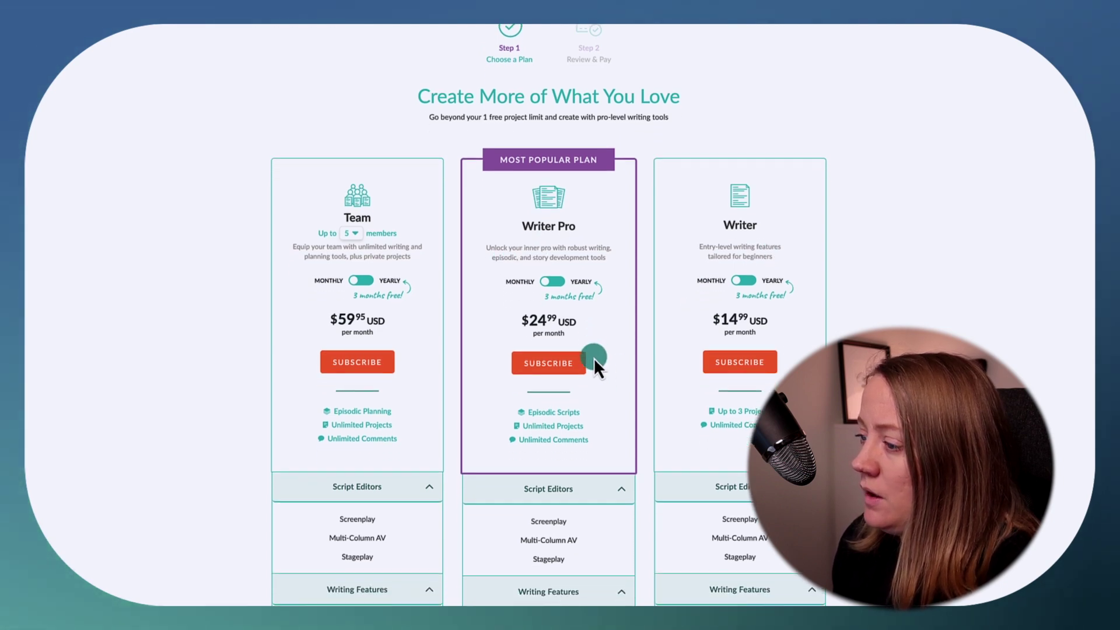
pyautogui.scroll(-2, 630, 453)
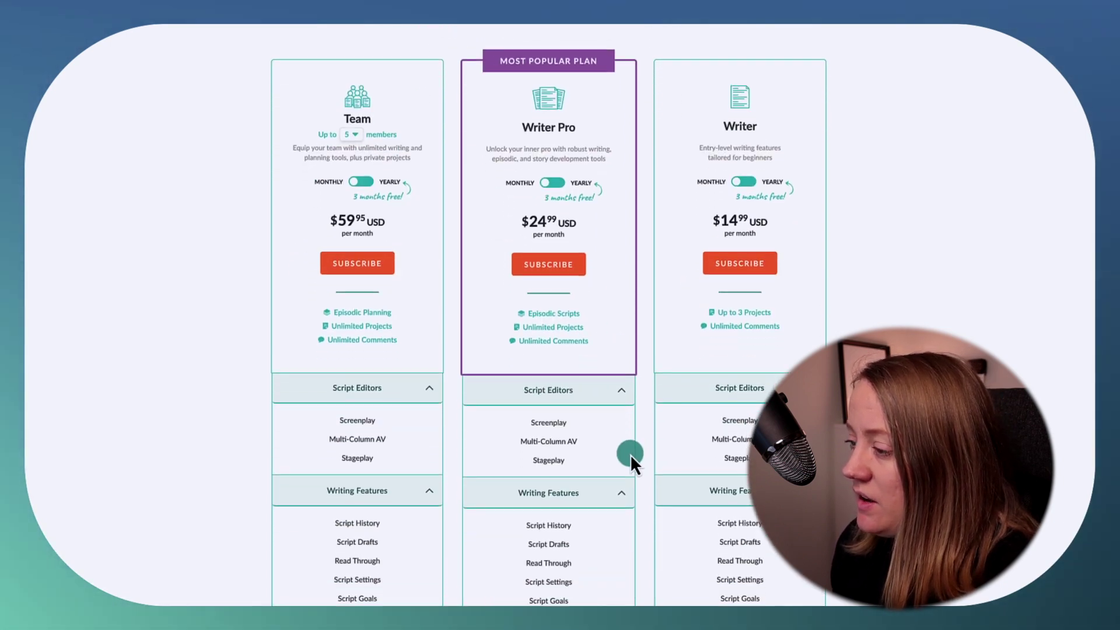
pyautogui.scroll(-2, 629, 454)
pyautogui.scroll(5, 629, 454)
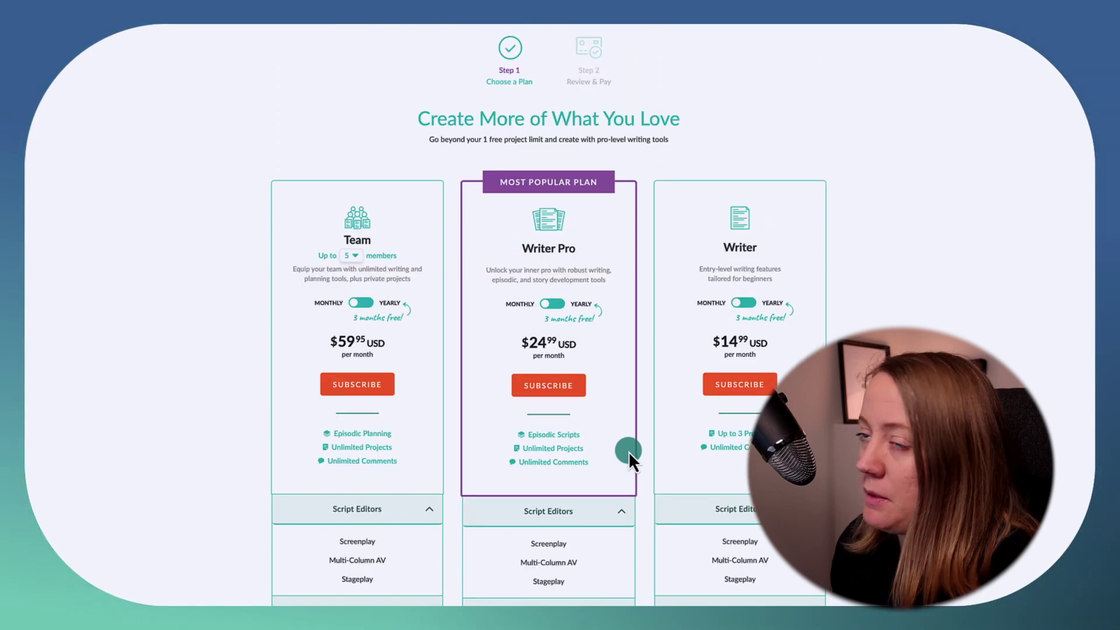